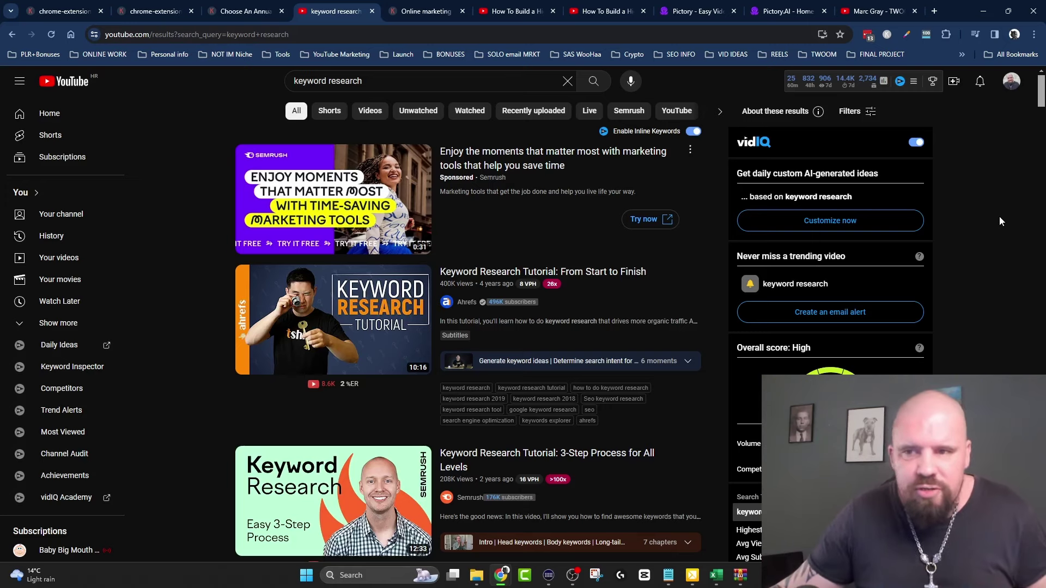
- Switch to the Pictory homepage, scroll through its feature sections, and return to the top
{"action": "left_click", "coordinate": [691, 11]}
{"action": "mouse_move", "coordinate": [467, 90]}
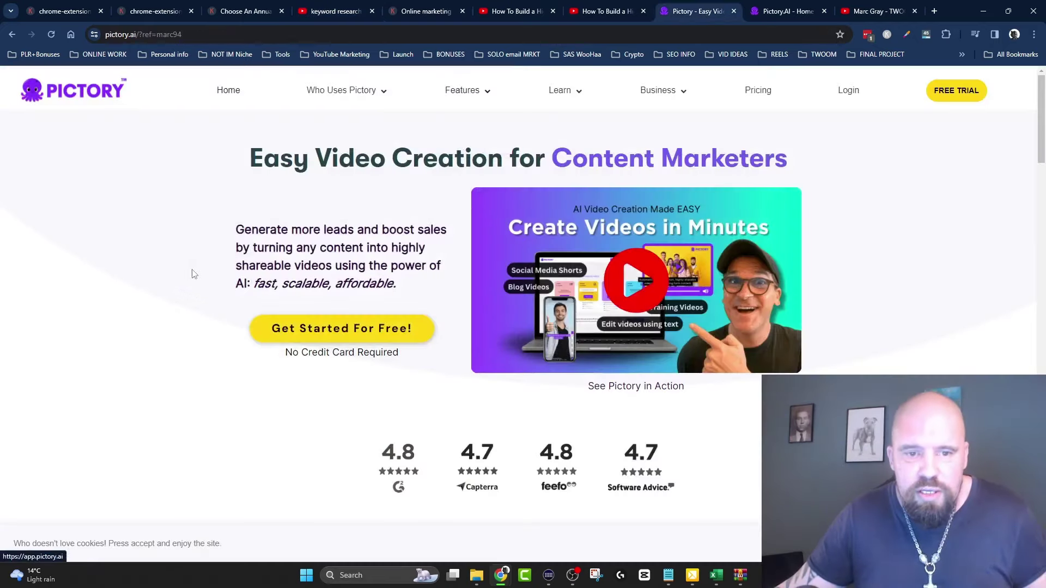
{"action": "scroll", "coordinate": [466, 184], "scroll_direction": "down", "scroll_amount": 15}
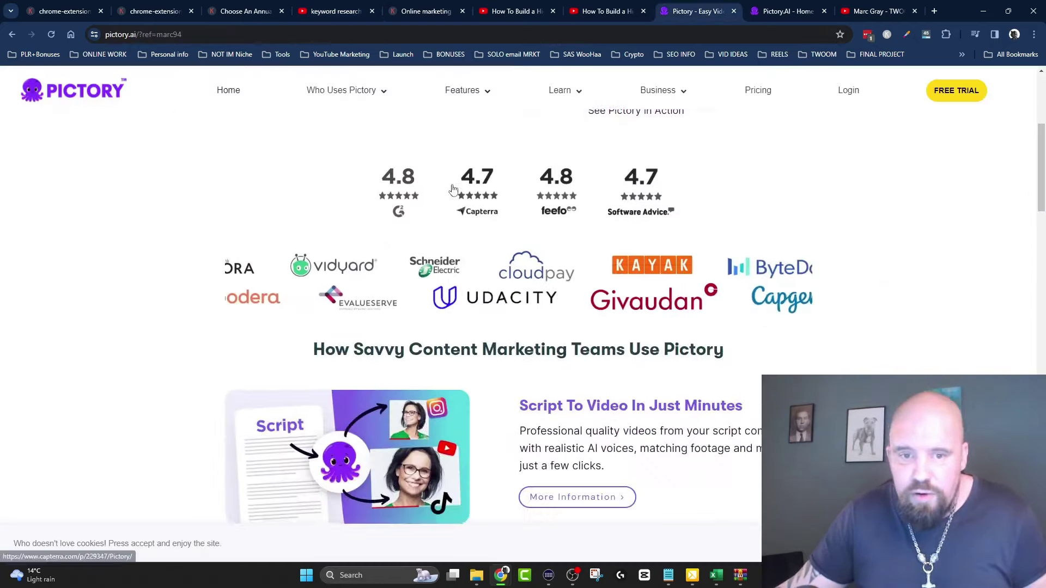
{"action": "scroll", "coordinate": [492, 183], "scroll_direction": "down", "scroll_amount": 3}
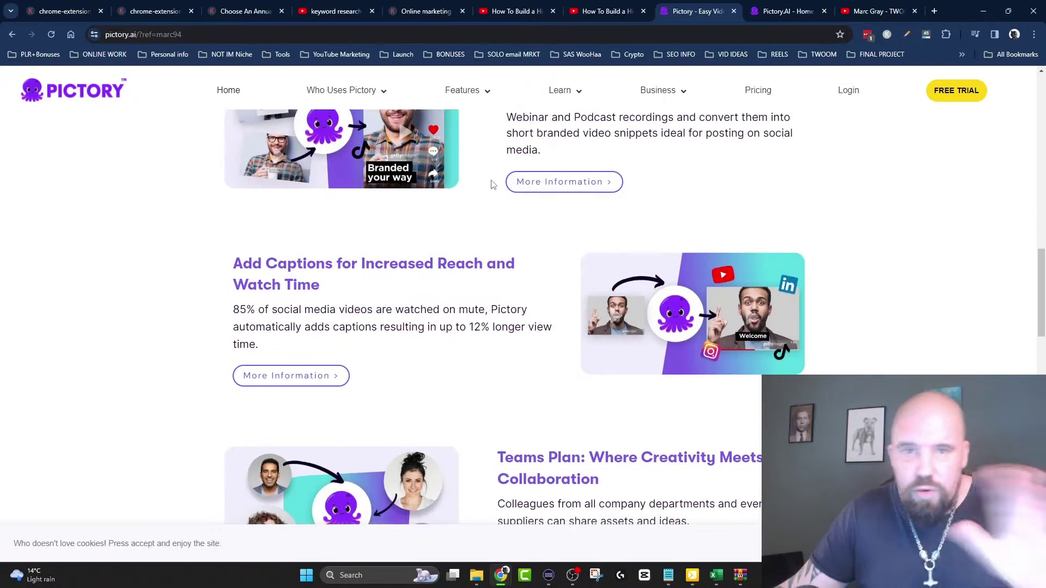
{"action": "scroll", "coordinate": [492, 183], "scroll_direction": "down", "scroll_amount": 8}
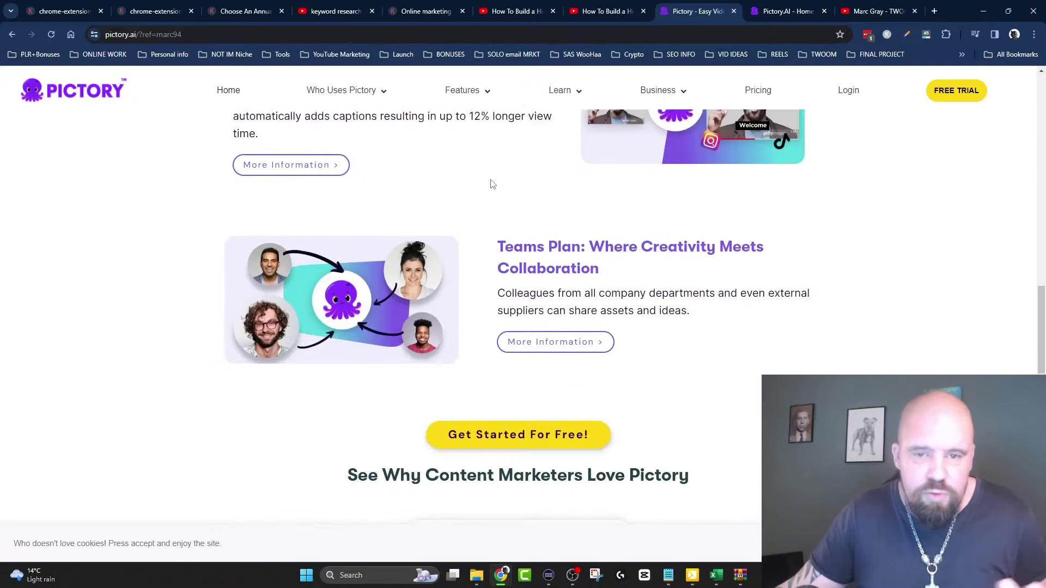
{"action": "scroll", "coordinate": [492, 184], "scroll_direction": "up", "scroll_amount": 18}
{"action": "scroll", "coordinate": [492, 184], "scroll_direction": "up", "scroll_amount": 5}
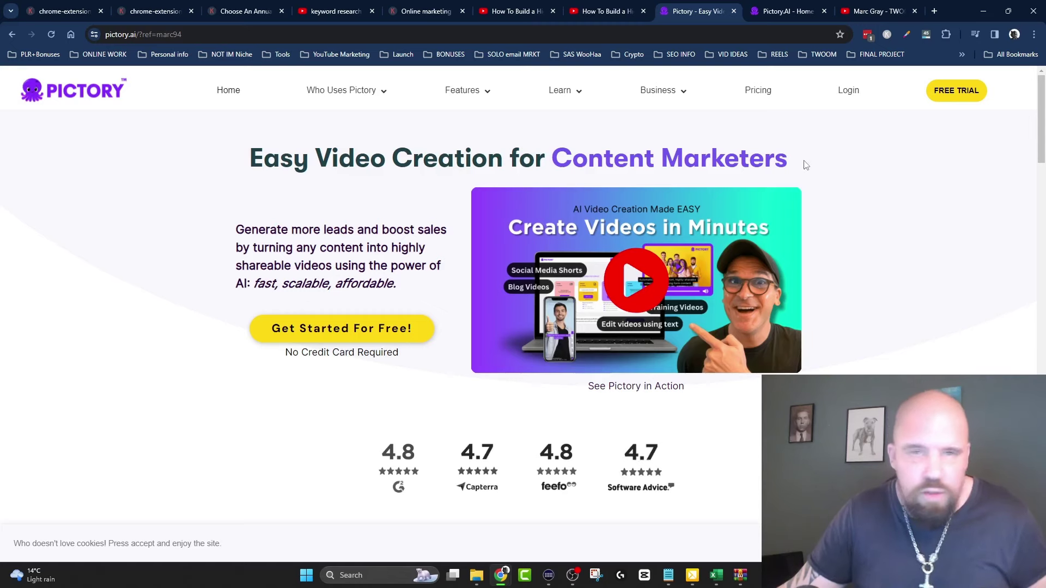
- Play the 'Diabetes 1' storyboard preview, pausing once, until it reaches the 0:48 lifestyle-changes scene
{"action": "left_click", "coordinate": [794, 10]}
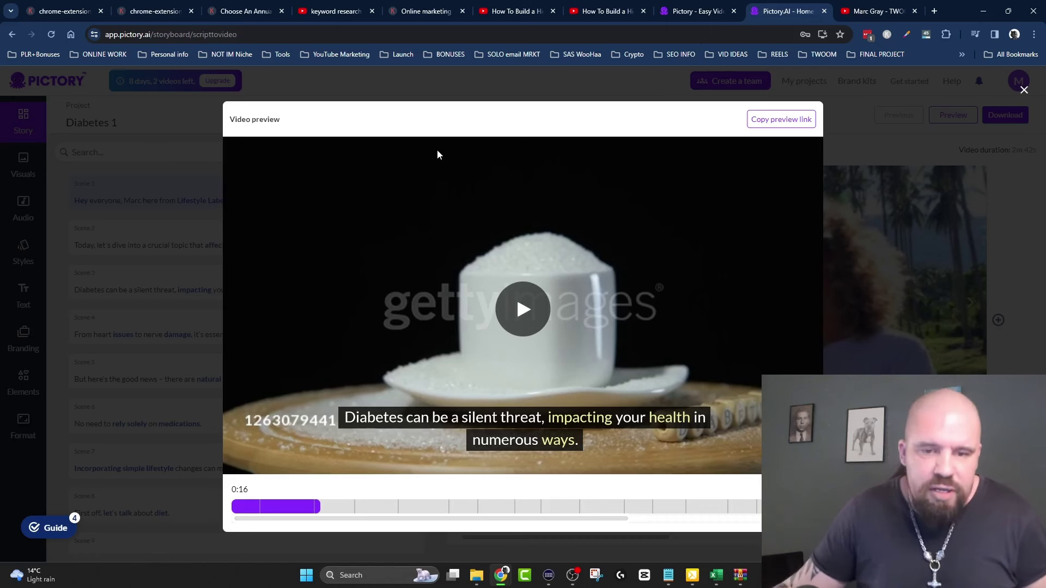
{"action": "left_click", "coordinate": [523, 310]}
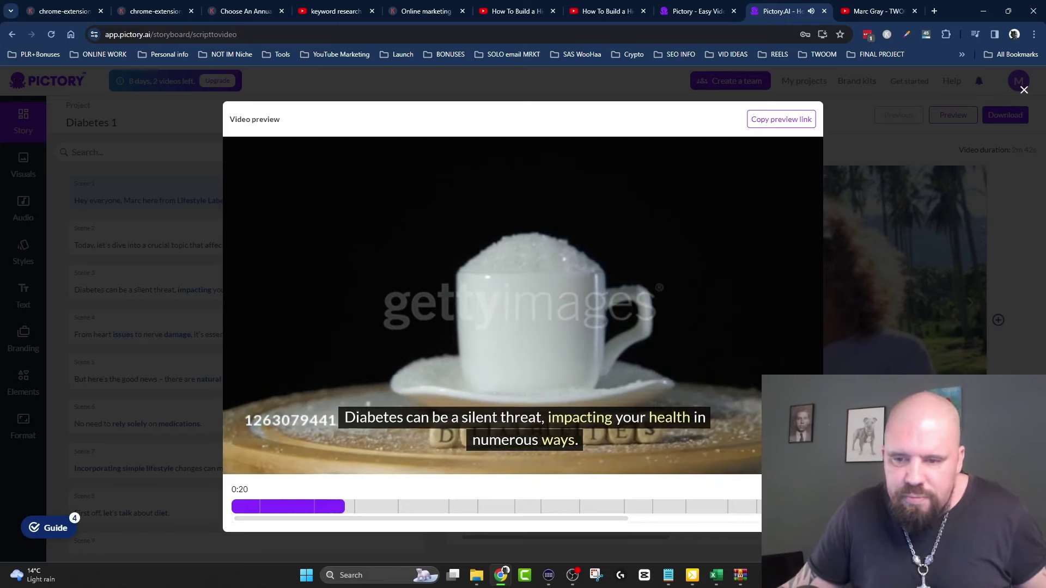
{"action": "key", "text": "super+a"}
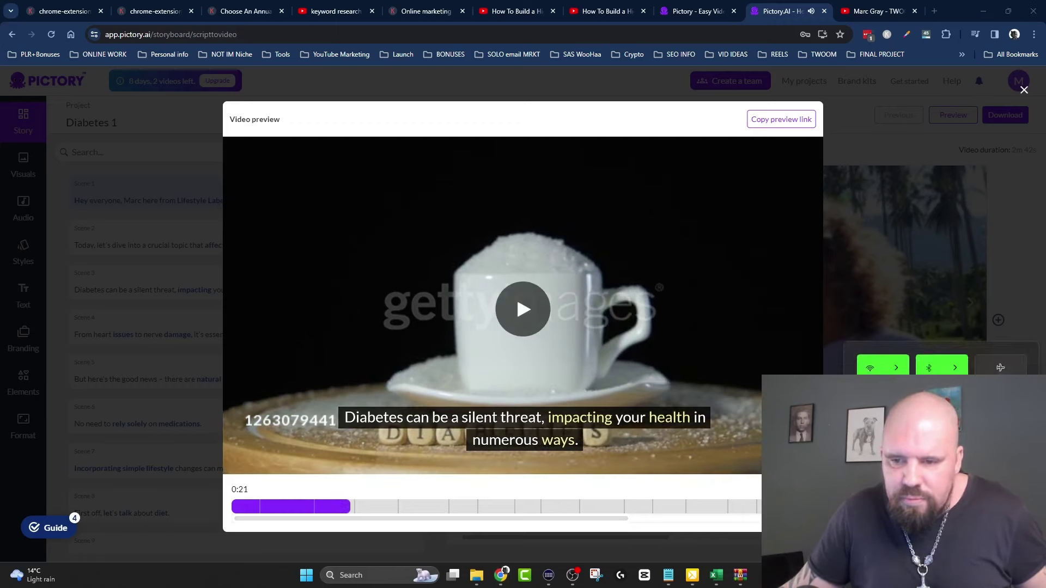
{"action": "key", "text": "Escape"}
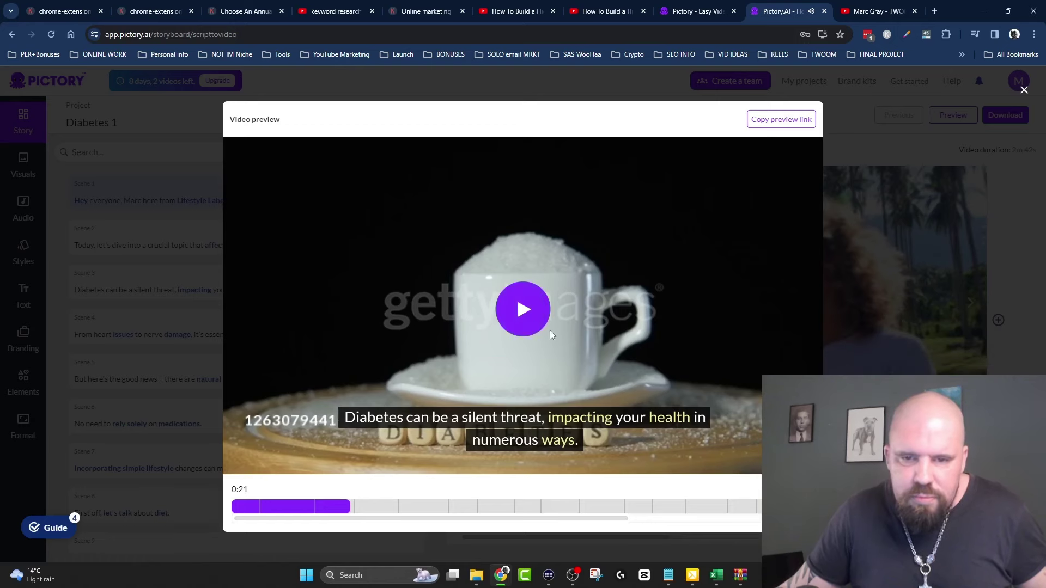
{"action": "left_click", "coordinate": [531, 326]}
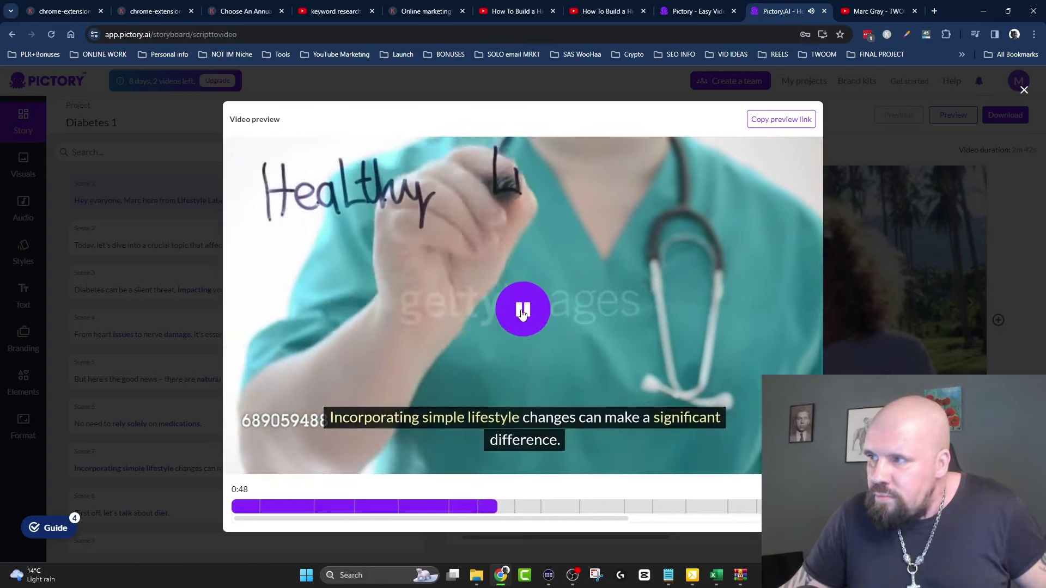
- Pause the Diabetes 1 preview at 0:49 and go back to the Pictory homepage
{"action": "left_click", "coordinate": [522, 311]}
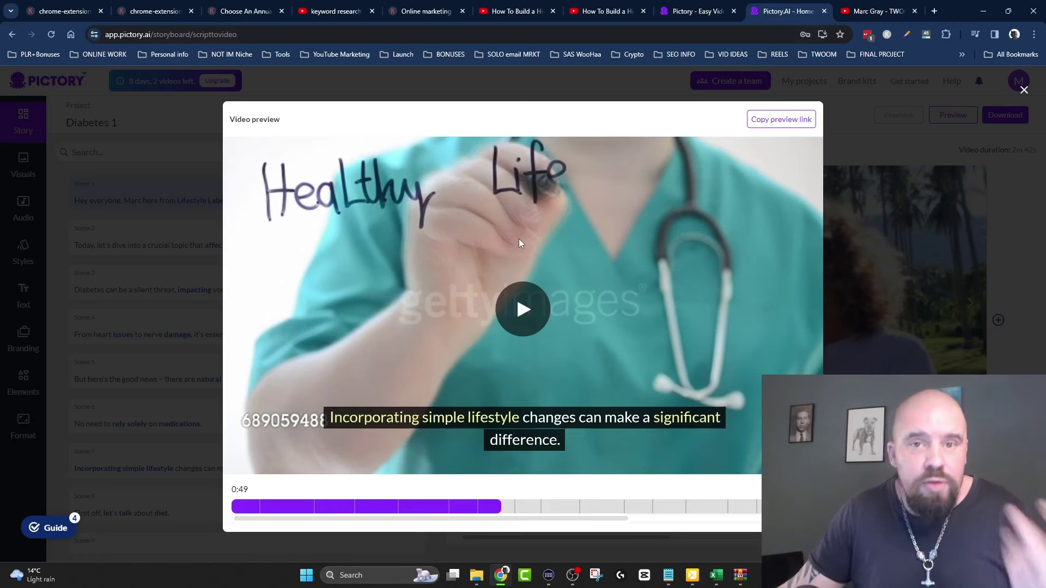
{"action": "left_click", "coordinate": [690, 9]}
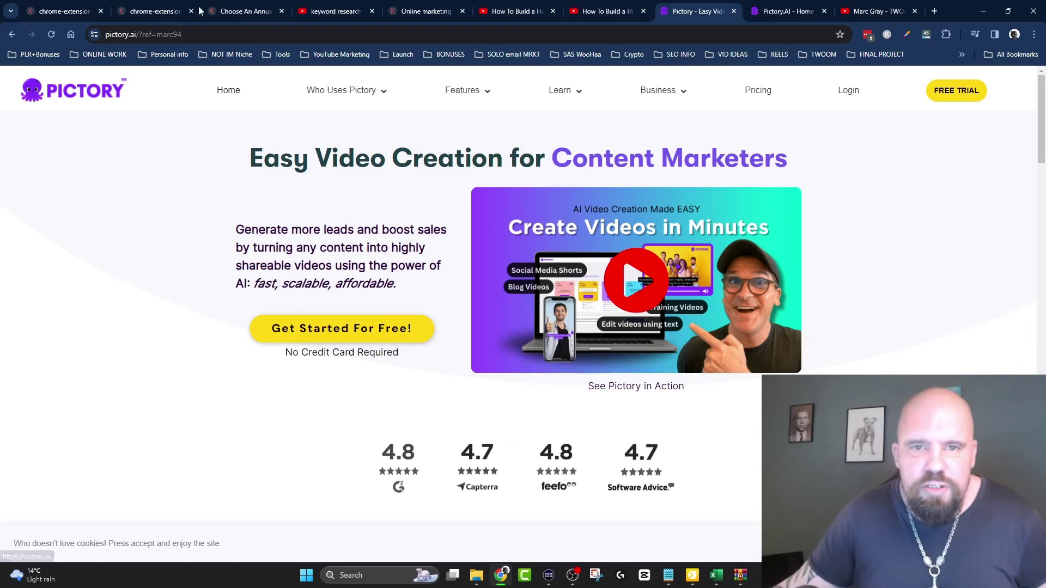
- Return to YouTube's 'keyword research' results and rerun the search
{"action": "left_click", "coordinate": [420, 5]}
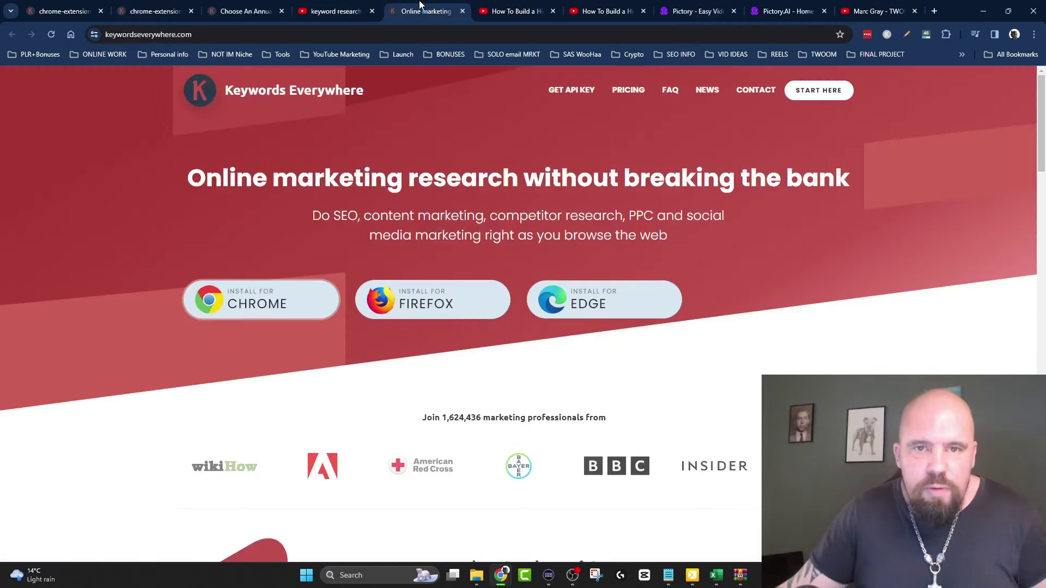
{"action": "left_click", "coordinate": [333, 11]}
{"action": "left_click", "coordinate": [406, 85]}
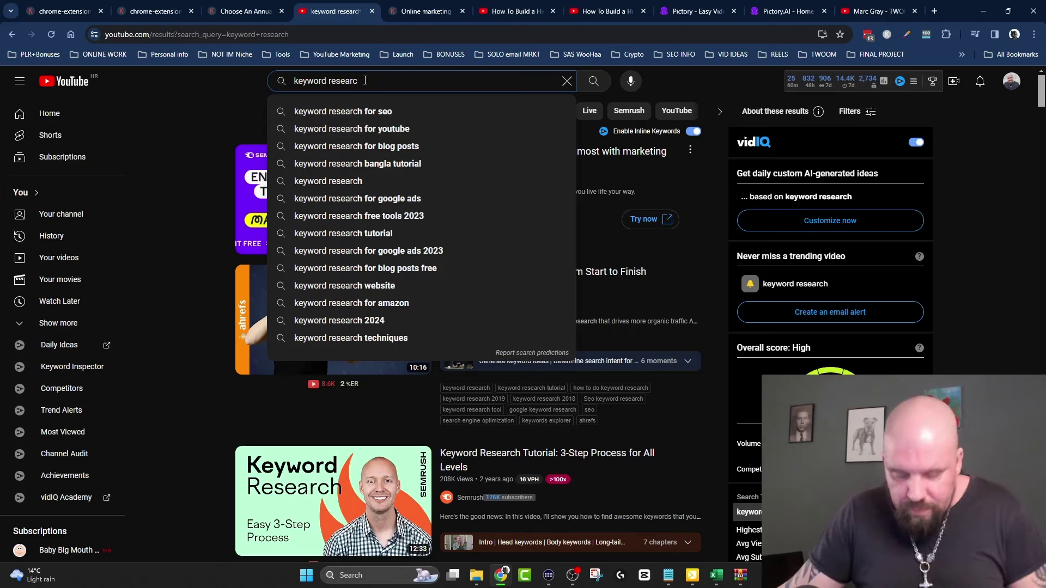
{"action": "type", "text": "h"}
{"action": "key", "text": "Return"}
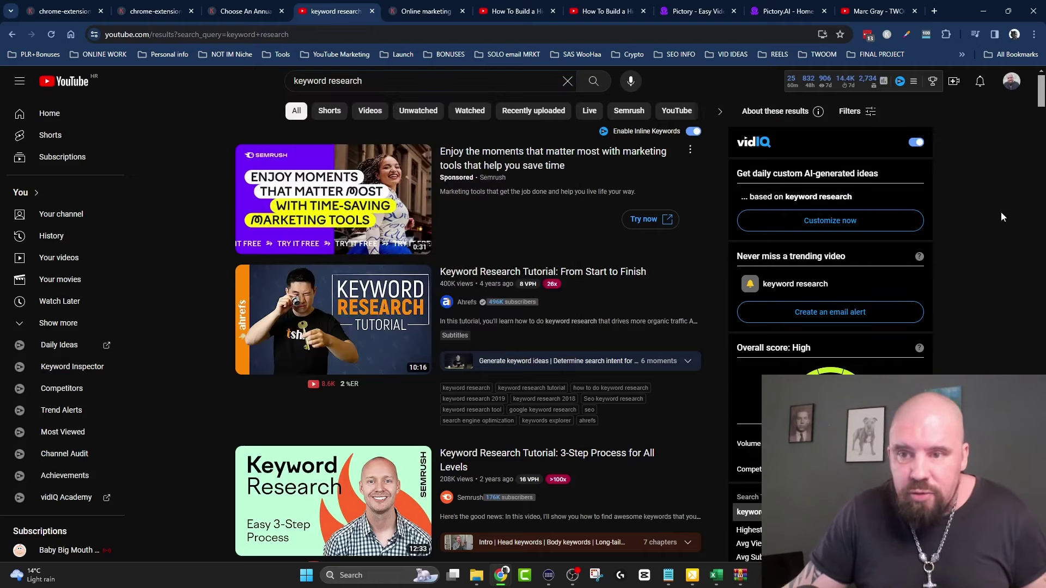
- Turn the Keywords Everywhere extension on and highlight its 94,644 remaining credits
{"action": "left_click", "coordinate": [888, 35]}
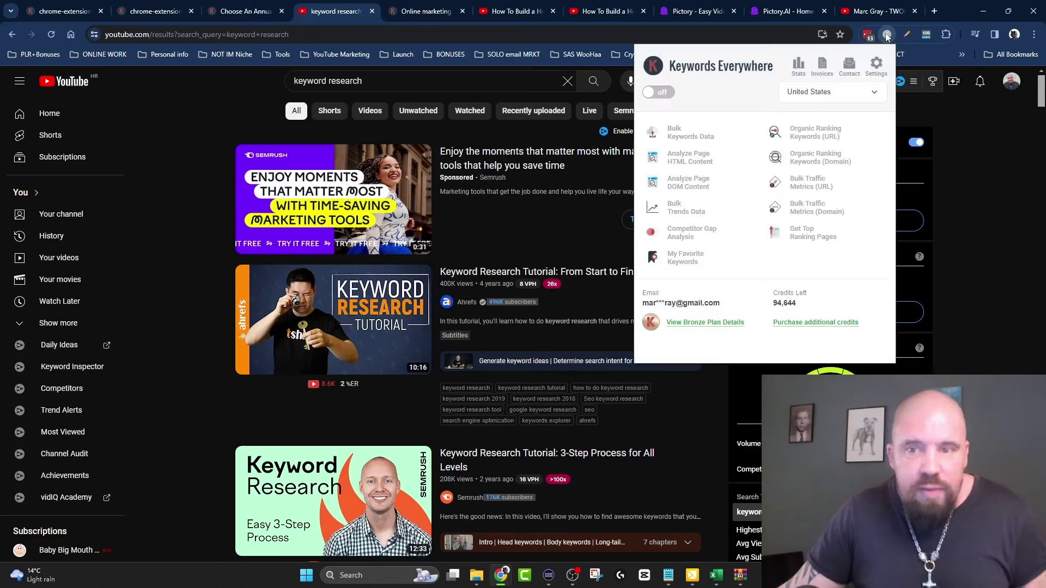
{"action": "left_click", "coordinate": [666, 94]}
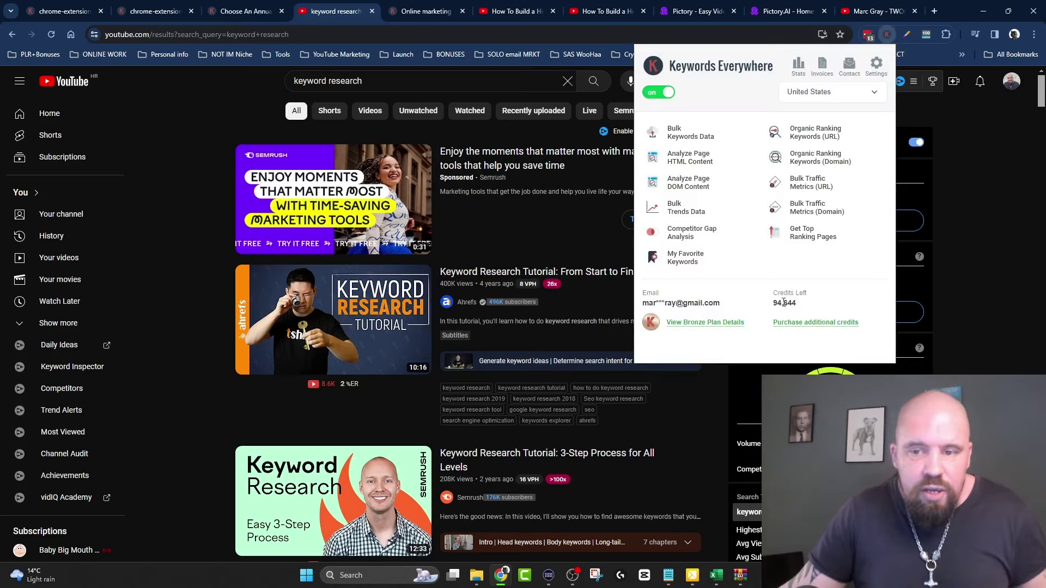
{"action": "left_click_drag", "start_coordinate": [773, 307], "coordinate": [793, 304]}
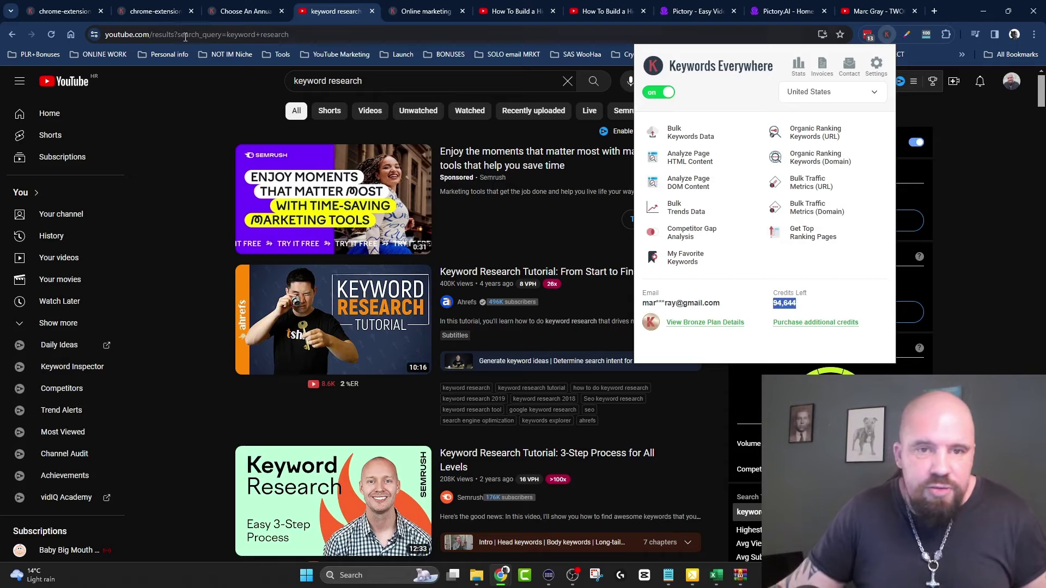
- View the annual subscription plans page and highlight the note that credits expire after one year
{"action": "left_click", "coordinate": [235, 9]}
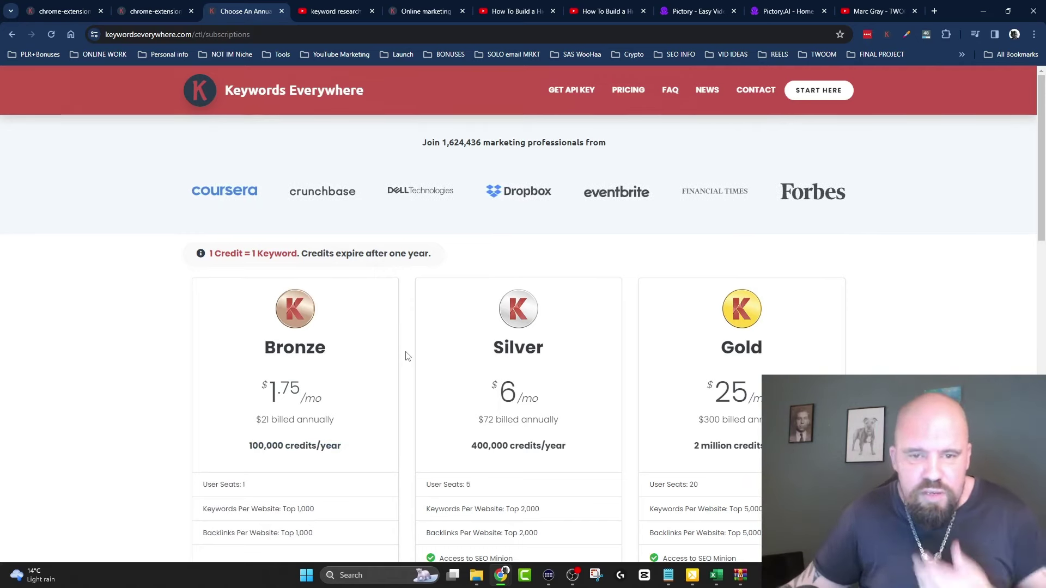
{"action": "left_click_drag", "start_coordinate": [250, 255], "coordinate": [471, 271]}
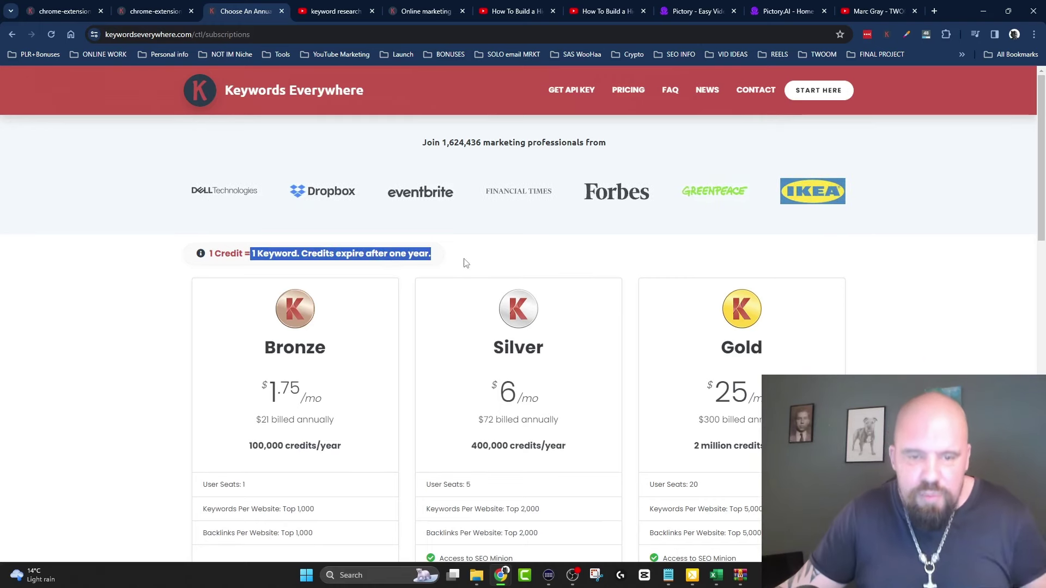
{"action": "left_click", "coordinate": [466, 263]}
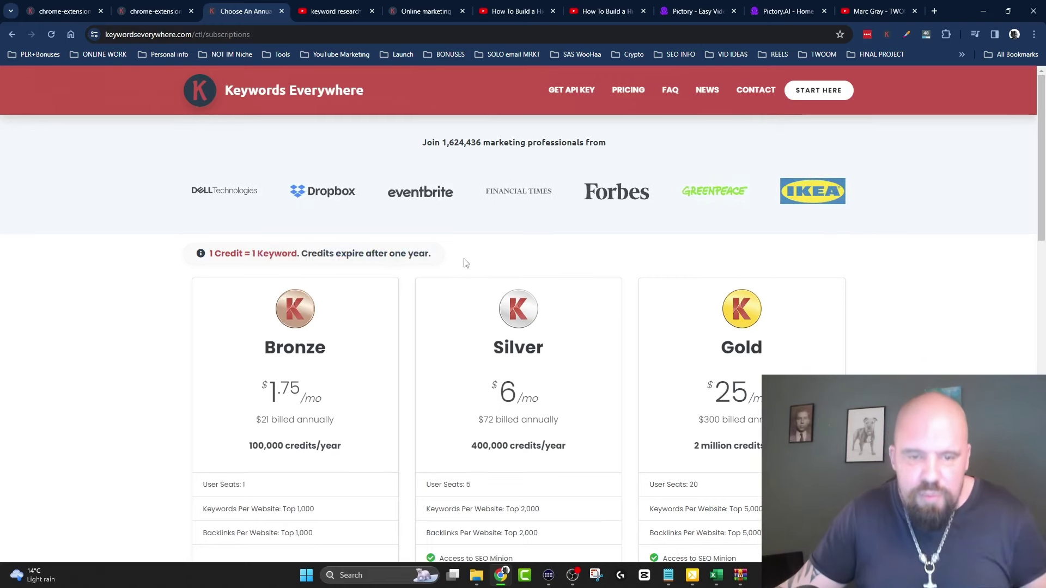
- Toggle the Keywords Everywhere extension off and back on
{"action": "left_click", "coordinate": [887, 34]}
{"action": "left_click", "coordinate": [651, 97]}
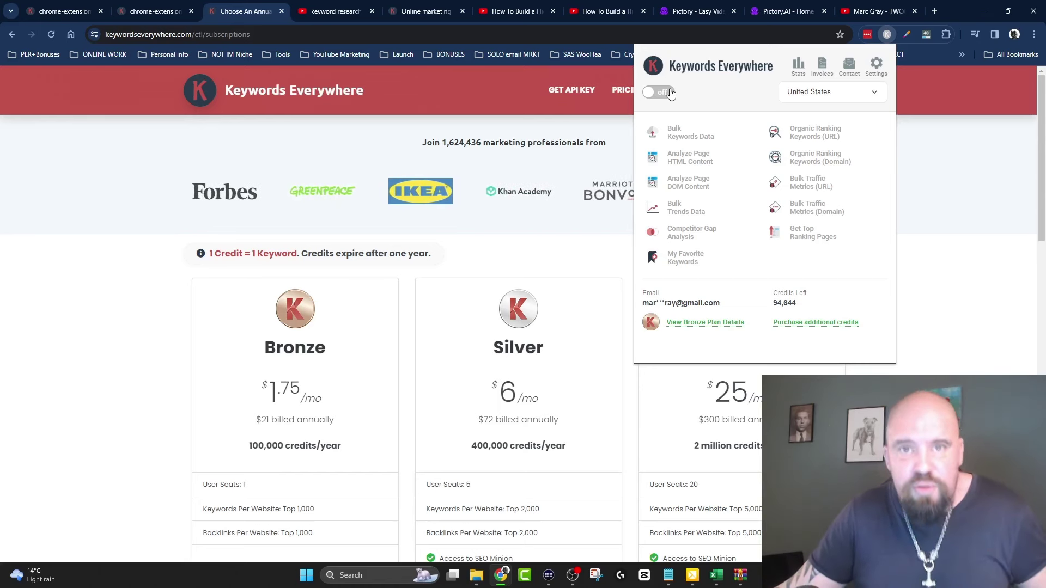
{"action": "left_click", "coordinate": [671, 94]}
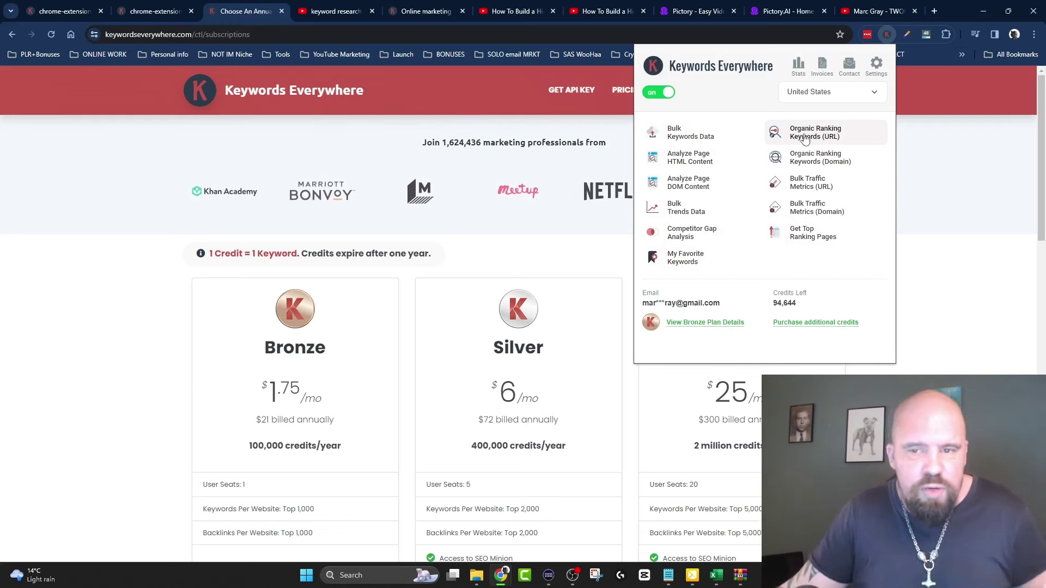
- Rerun the 'keyword research' search and reload so Search Insights shows 8,100/mo and top channel Ahrefs
{"action": "left_click", "coordinate": [330, 145]}
{"action": "left_click", "coordinate": [343, 8]}
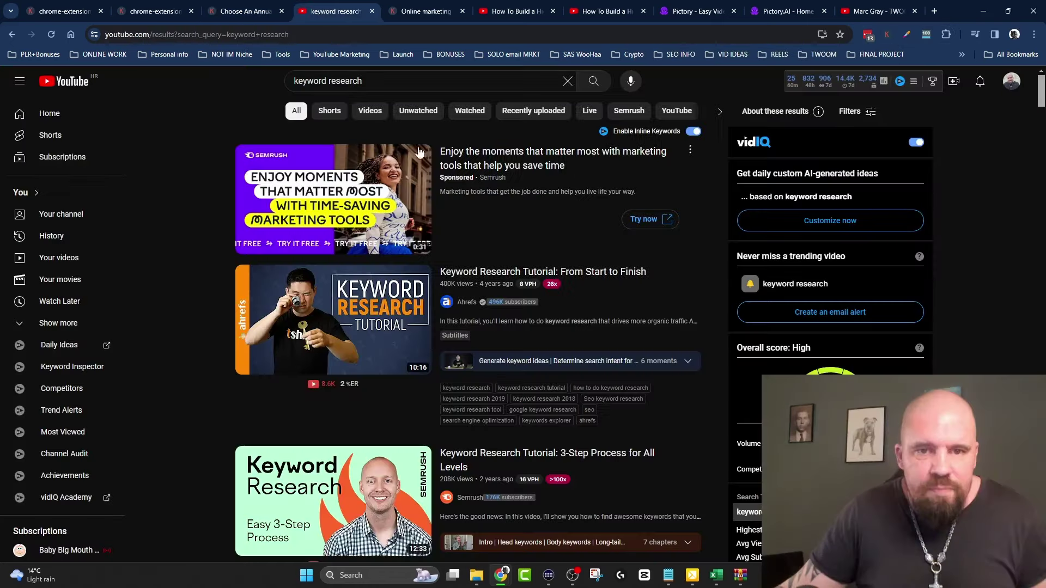
{"action": "left_click", "coordinate": [386, 81]}
{"action": "left_click", "coordinate": [594, 81]}
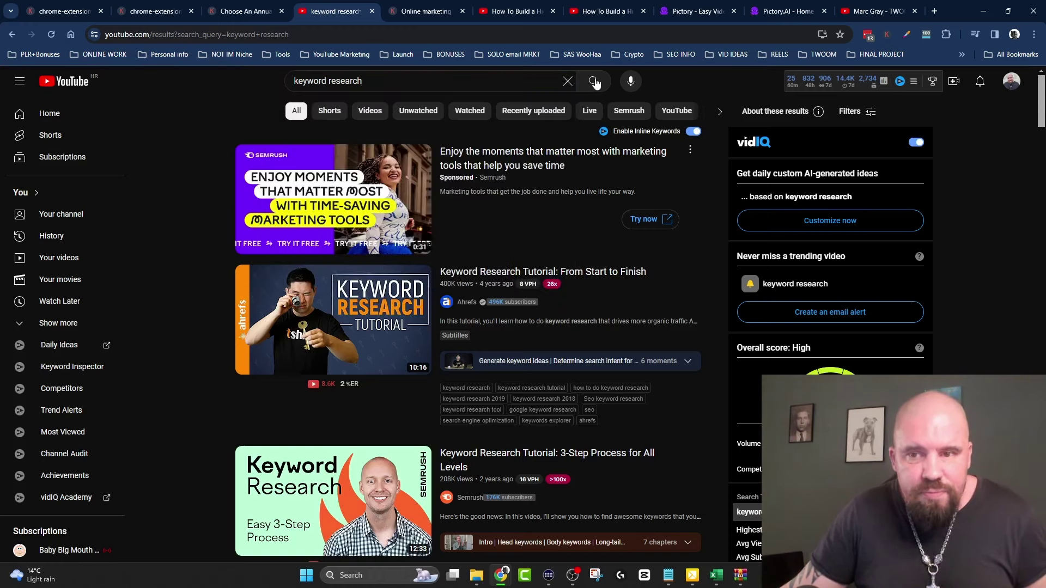
{"action": "left_click", "coordinate": [595, 82]}
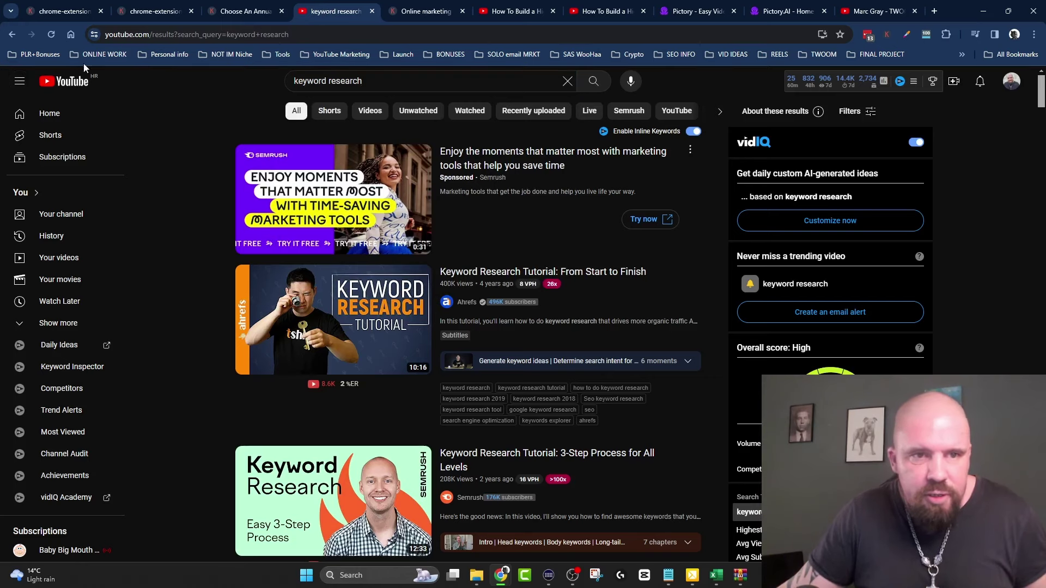
{"action": "left_click", "coordinate": [51, 36]}
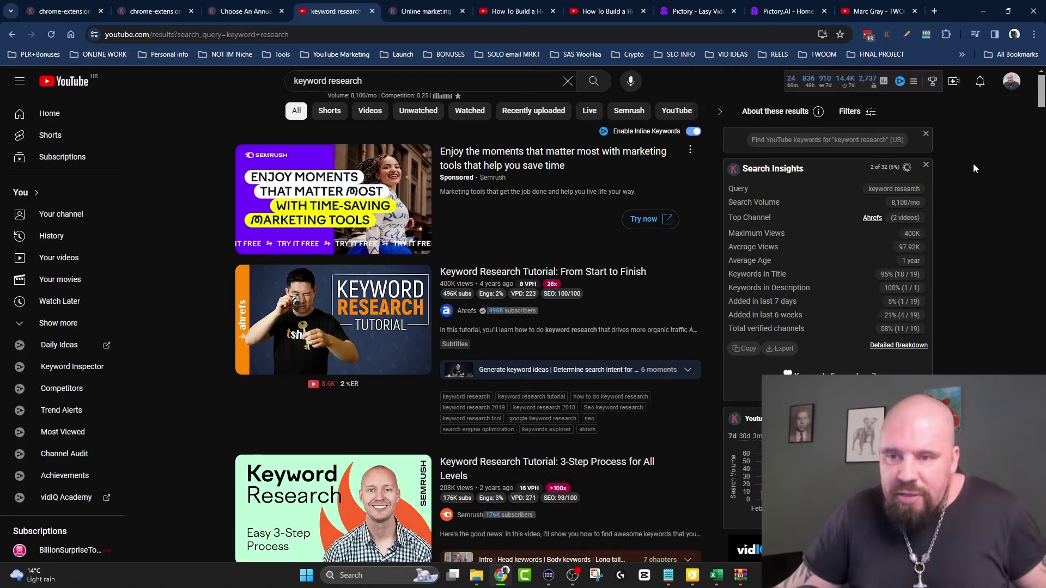
- Scroll to the Most Used Tags list and highlight the 8,100 volume for 'keyword research'
{"action": "scroll", "coordinate": [973, 164], "scroll_direction": "down", "scroll_amount": 1}
{"action": "scroll", "coordinate": [973, 163], "scroll_direction": "up", "scroll_amount": 1}
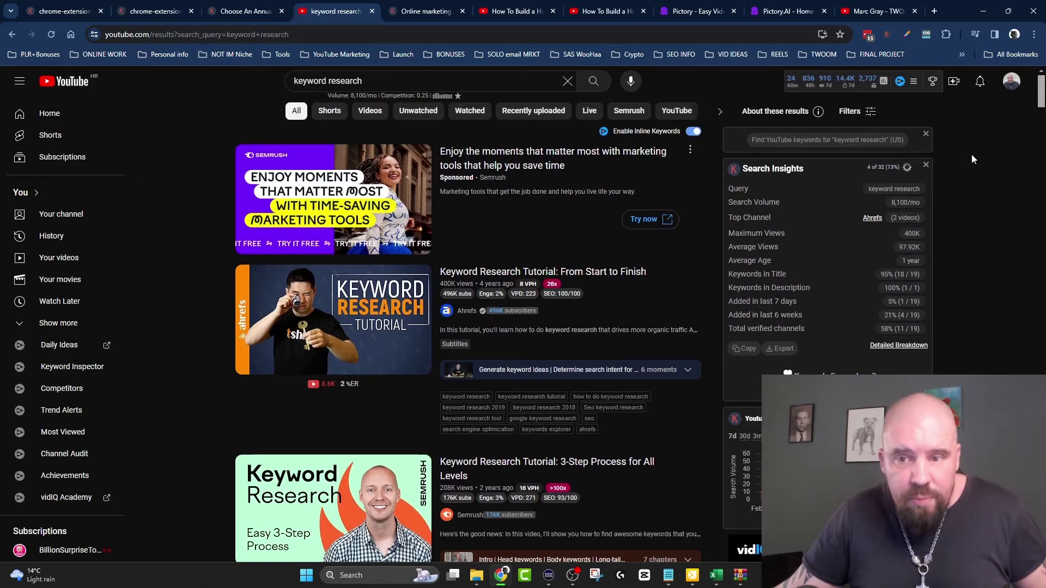
{"action": "scroll", "coordinate": [970, 150], "scroll_direction": "down", "scroll_amount": 6}
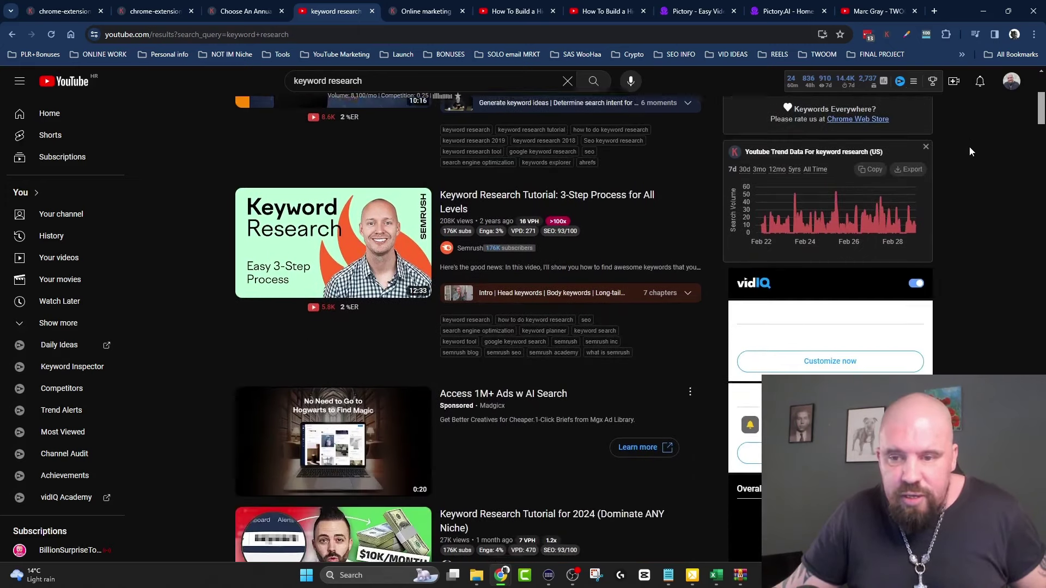
{"action": "scroll", "coordinate": [969, 146], "scroll_direction": "up", "scroll_amount": 1}
{"action": "mouse_move", "coordinate": [764, 224]}
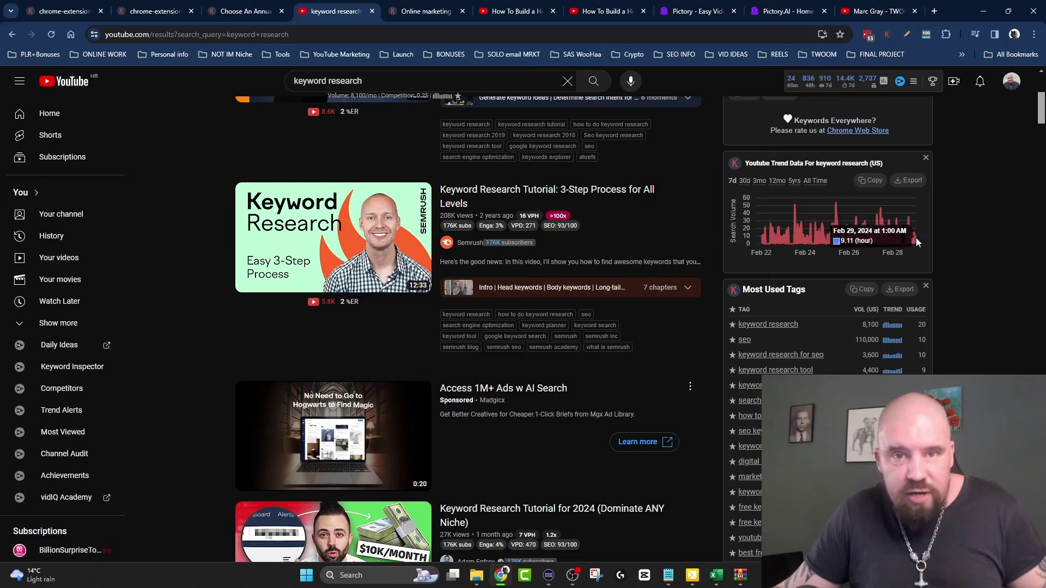
{"action": "scroll", "coordinate": [973, 175], "scroll_direction": "down", "scroll_amount": 3}
{"action": "scroll", "coordinate": [971, 174], "scroll_direction": "down", "scroll_amount": 1}
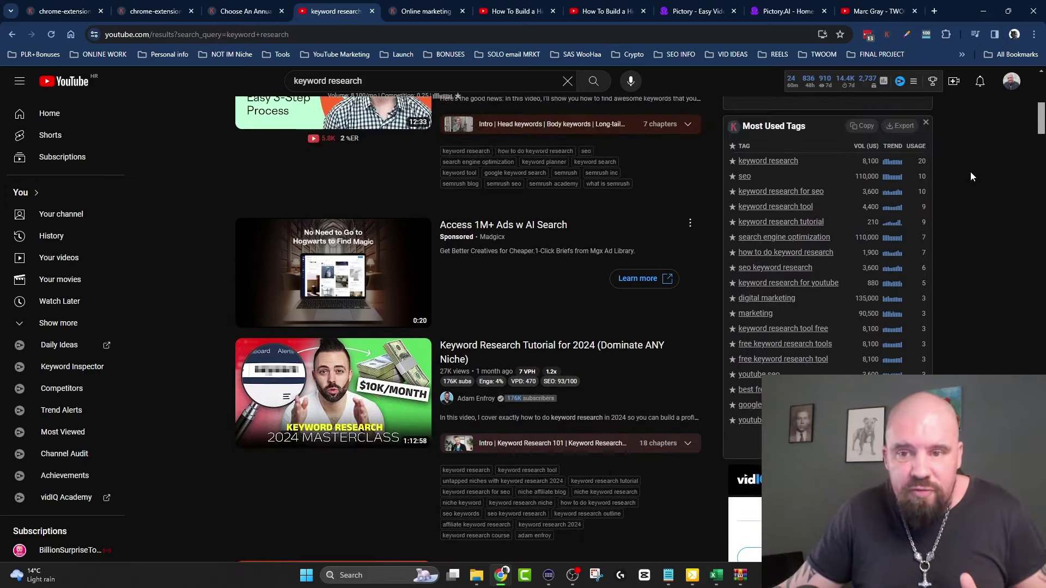
{"action": "scroll", "coordinate": [970, 171], "scroll_direction": "up", "scroll_amount": 1}
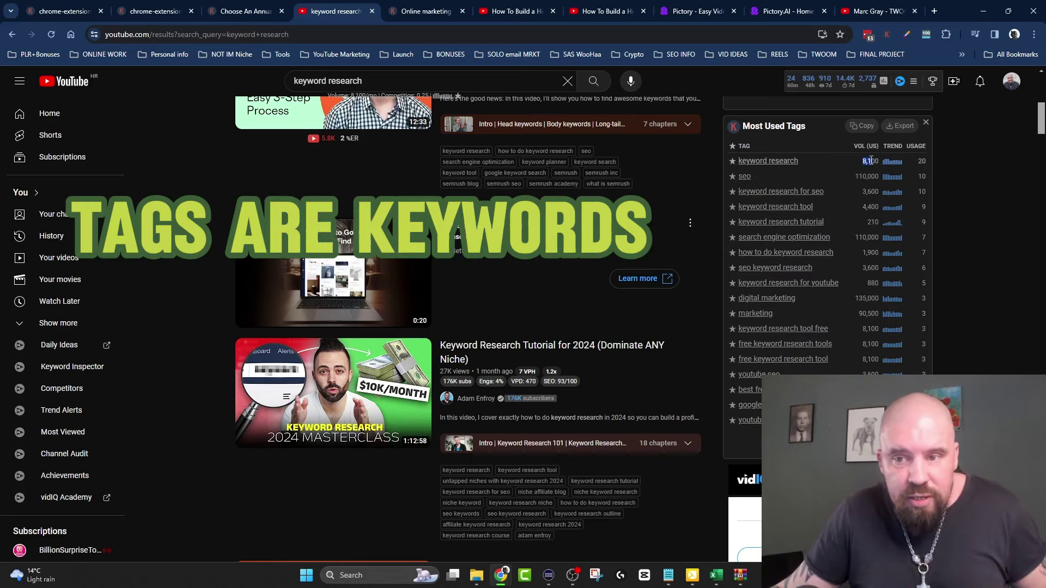
{"action": "left_click_drag", "start_coordinate": [872, 160], "coordinate": [881, 163]}
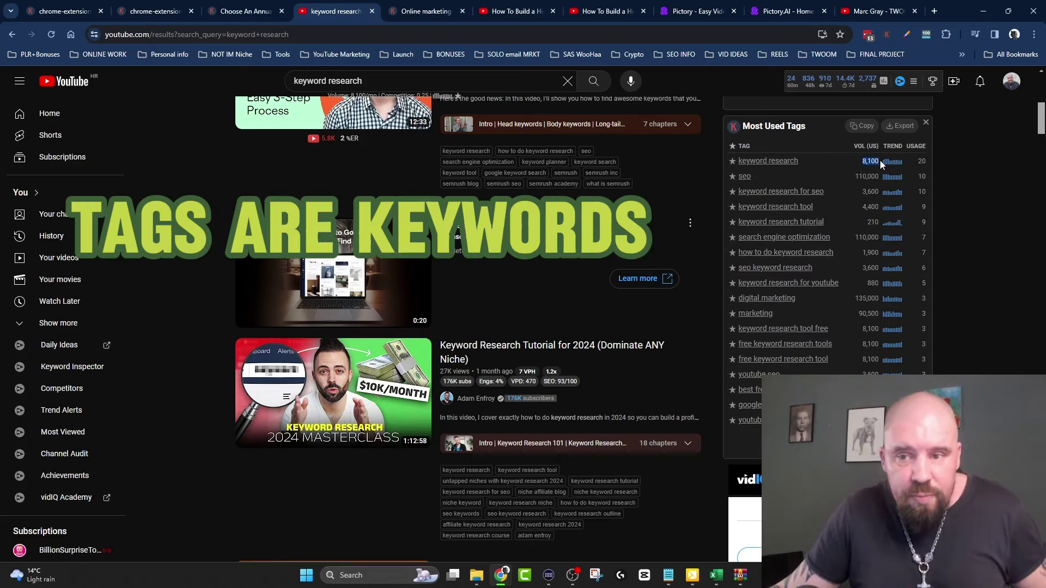
{"action": "left_click_drag", "start_coordinate": [857, 146], "coordinate": [878, 146]}
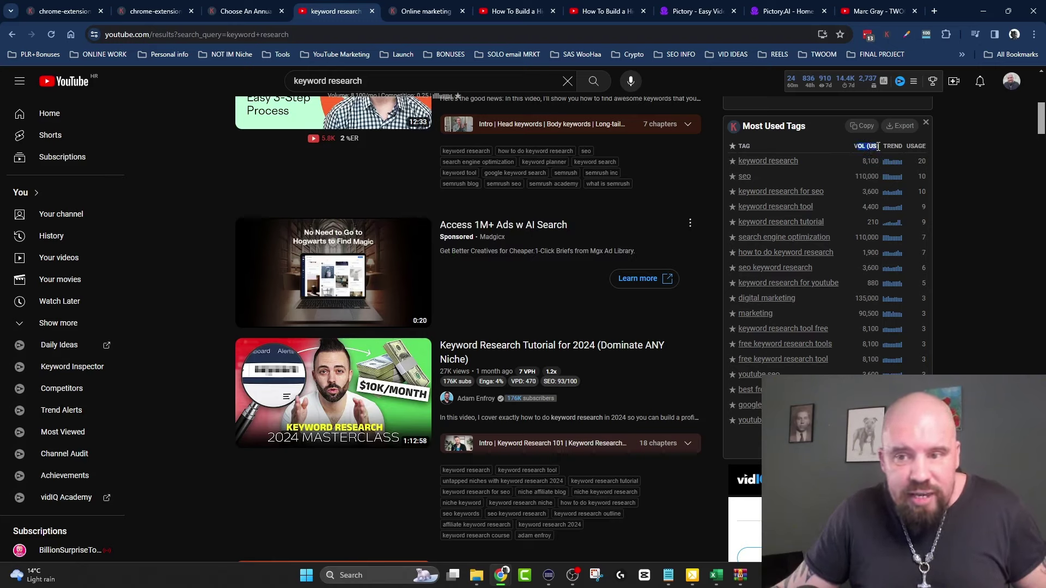
{"action": "left_click", "coordinate": [888, 34]}
{"action": "left_click", "coordinate": [842, 93]}
{"action": "left_click", "coordinate": [754, 98]}
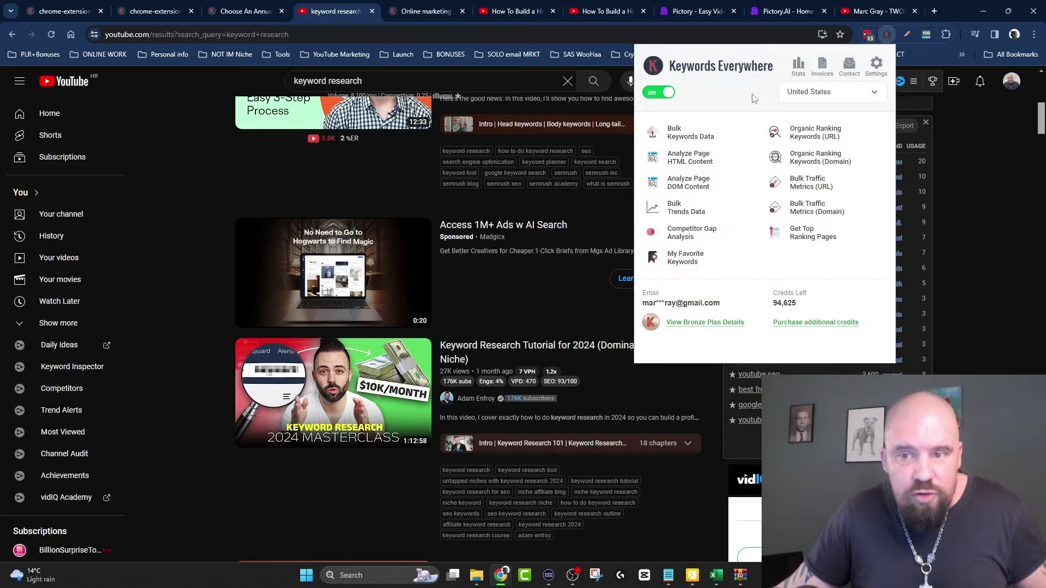
{"action": "left_click", "coordinate": [977, 181]}
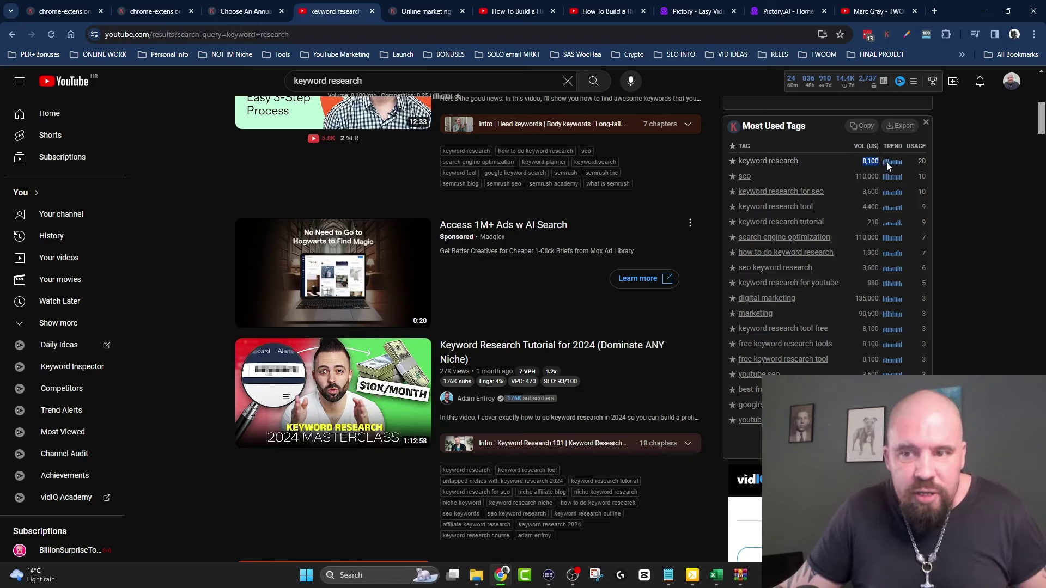
- Check the trend sparkline's monthly volumes, clear the 8,100 highlight, and return to the page top
{"action": "mouse_move", "coordinate": [890, 164]}
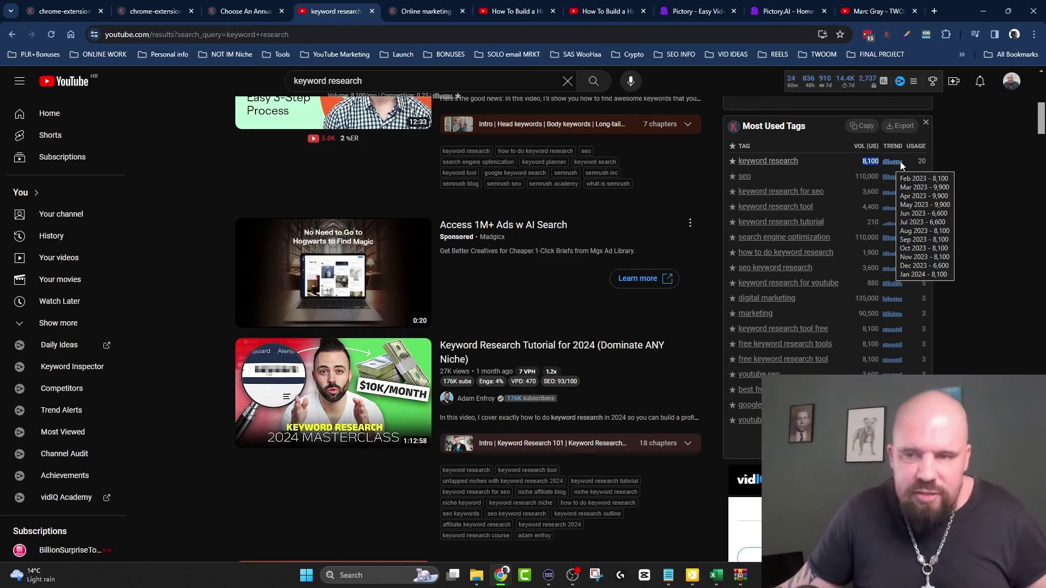
{"action": "left_click", "coordinate": [977, 162]}
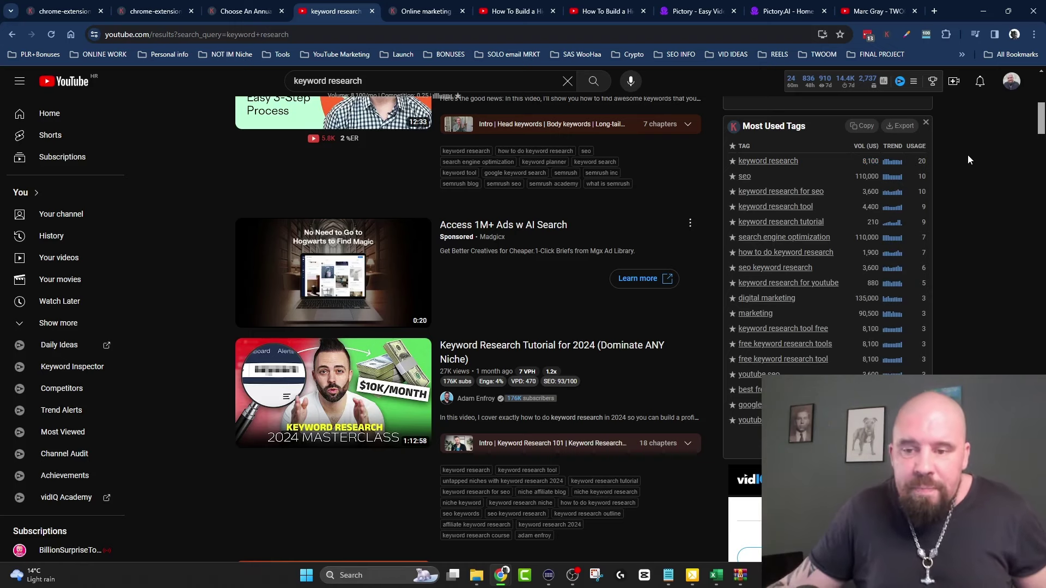
{"action": "scroll", "coordinate": [982, 250], "scroll_direction": "up", "scroll_amount": 8}
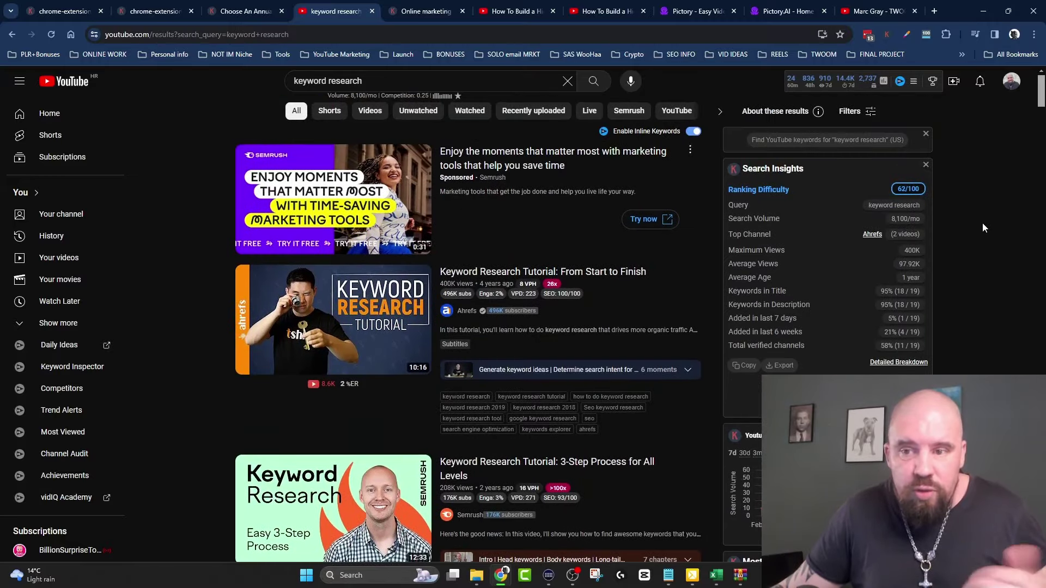
{"action": "left_click", "coordinate": [889, 35]}
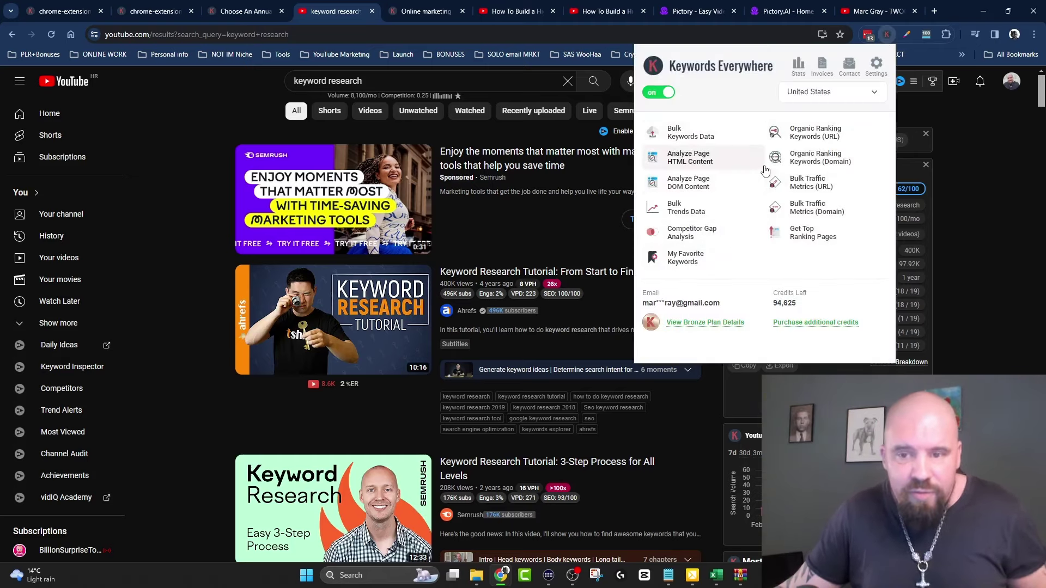
{"action": "left_click", "coordinate": [974, 205]}
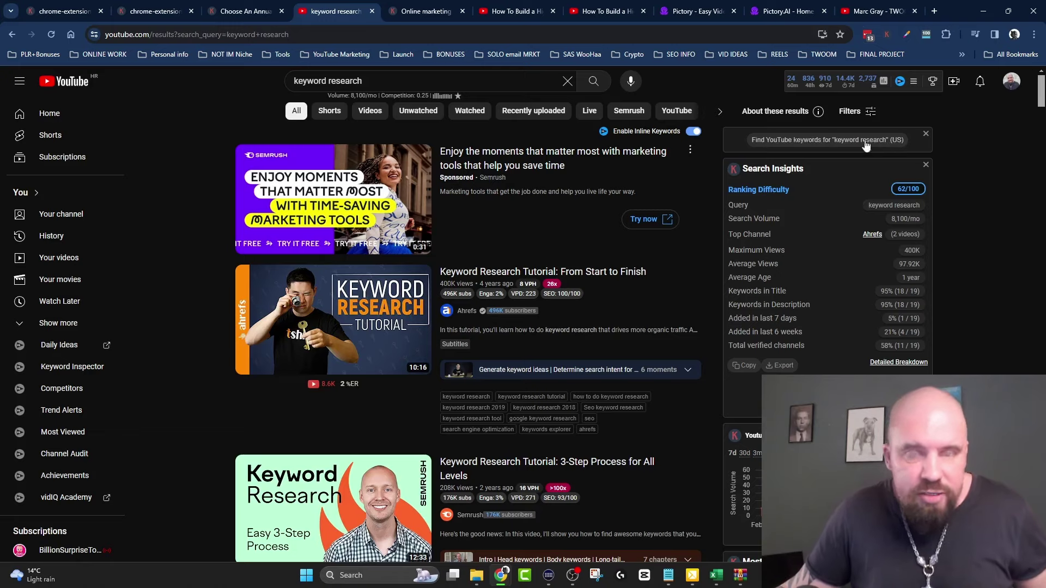
{"action": "left_click", "coordinate": [148, 9]}
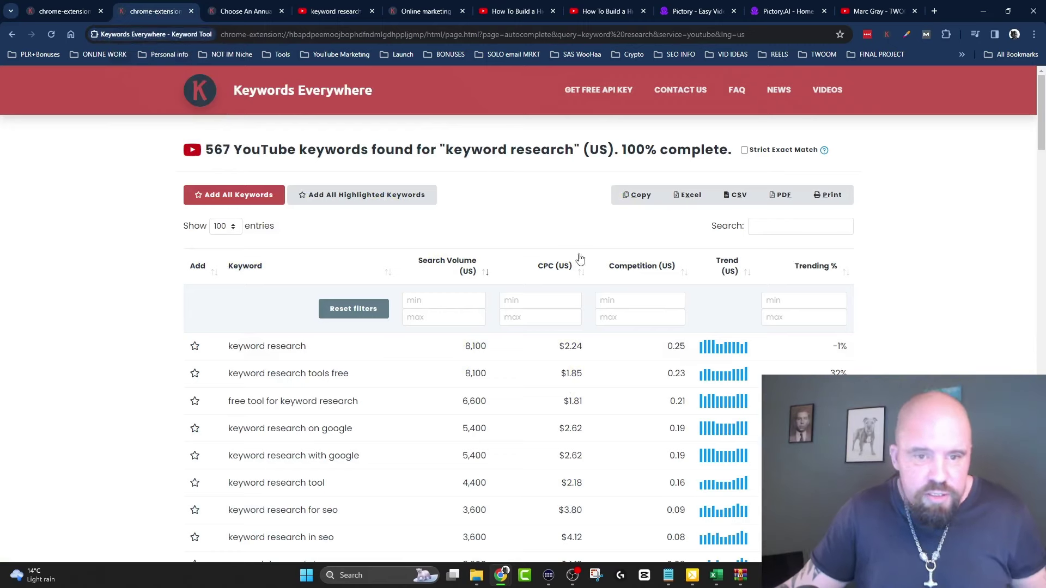
{"action": "scroll", "coordinate": [483, 156], "scroll_direction": "down", "scroll_amount": 2}
{"action": "scroll", "coordinate": [270, 251], "scroll_direction": "down", "scroll_amount": 3}
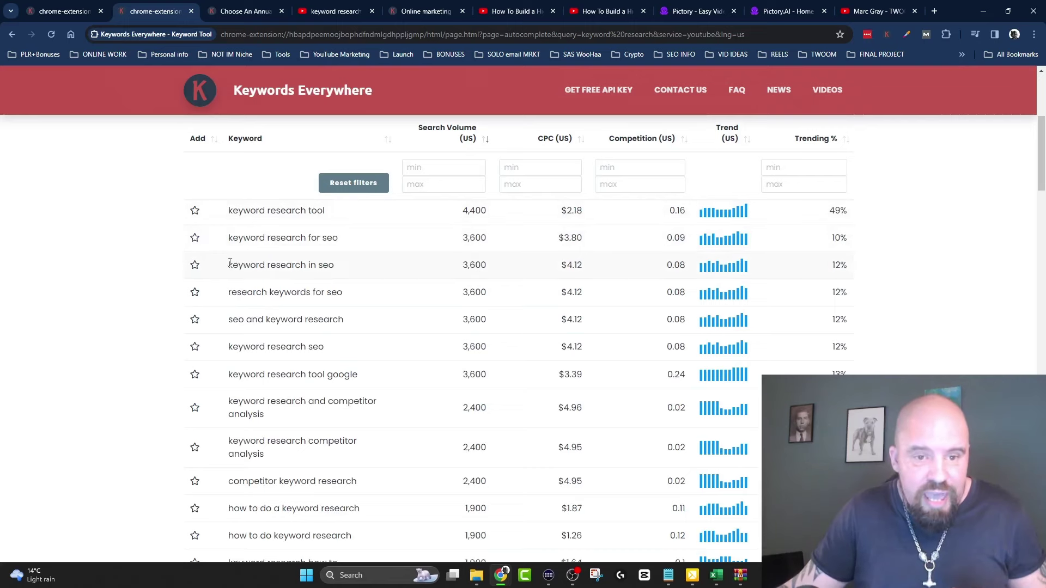
{"action": "left_click_drag", "start_coordinate": [228, 266], "coordinate": [367, 265]}
{"action": "left_click_drag", "start_coordinate": [470, 266], "coordinate": [493, 268]}
{"action": "scroll", "coordinate": [483, 266], "scroll_direction": "up", "scroll_amount": 5}
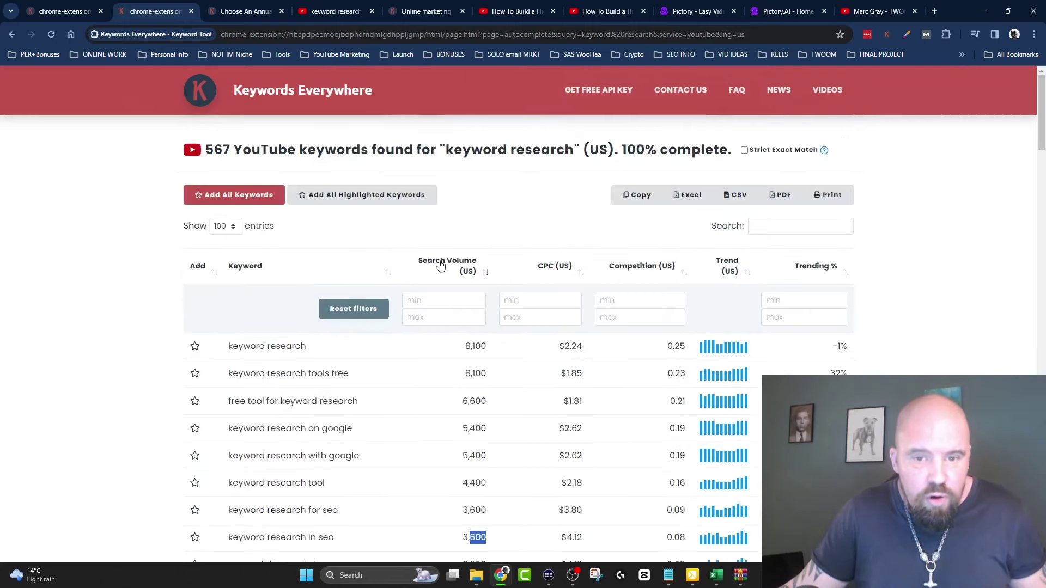
{"action": "scroll", "coordinate": [474, 212], "scroll_direction": "down", "scroll_amount": 2}
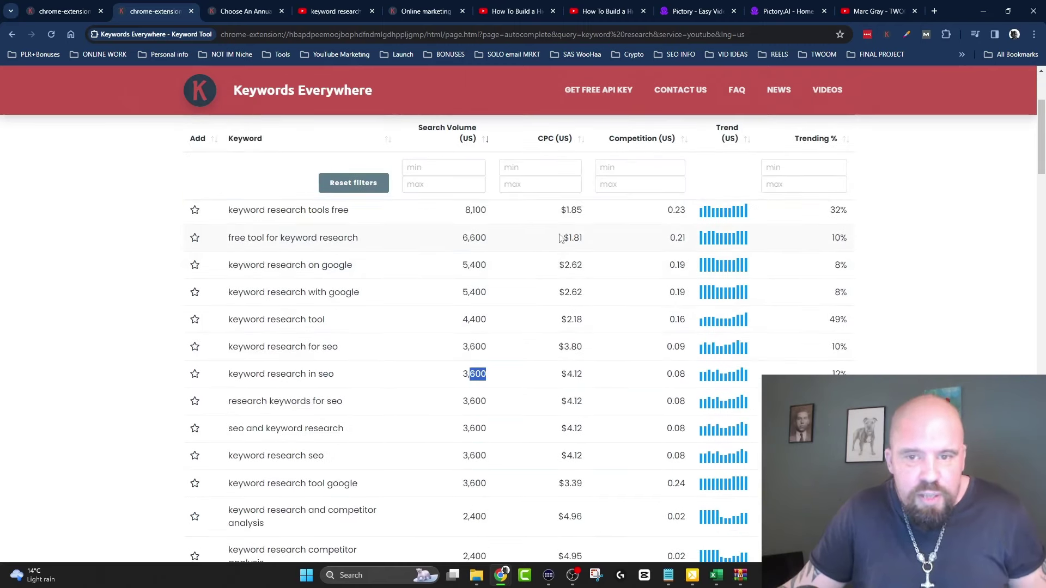
{"action": "left_click_drag", "start_coordinate": [561, 238], "coordinate": [615, 235]}
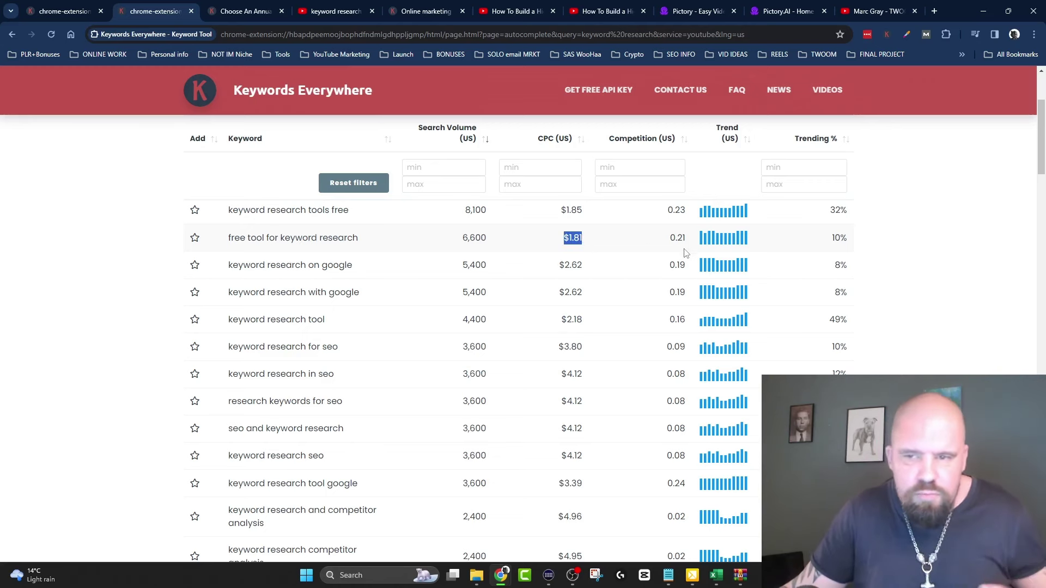
{"action": "mouse_move", "coordinate": [702, 243]}
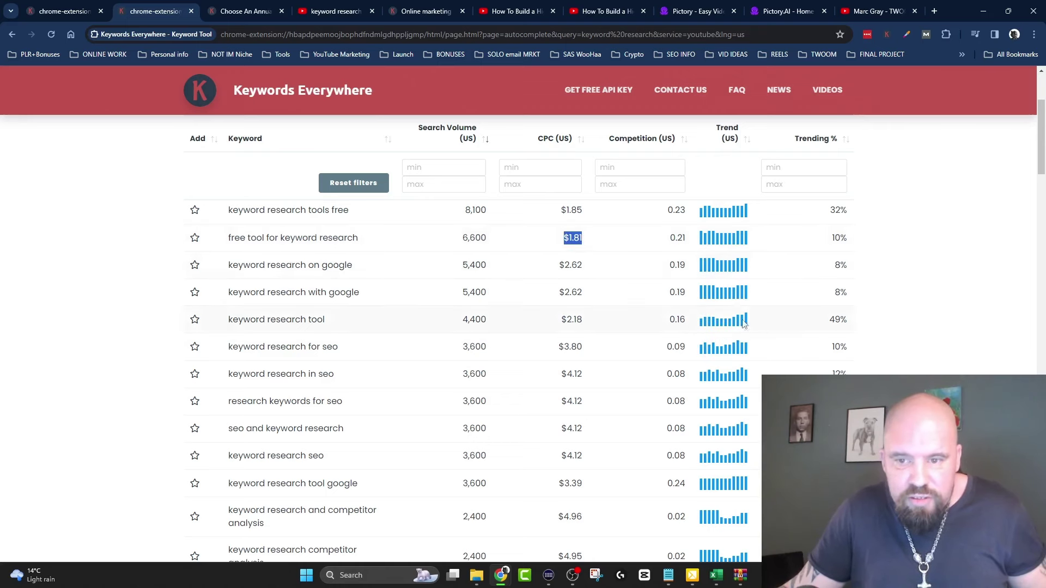
{"action": "mouse_move", "coordinate": [747, 321]}
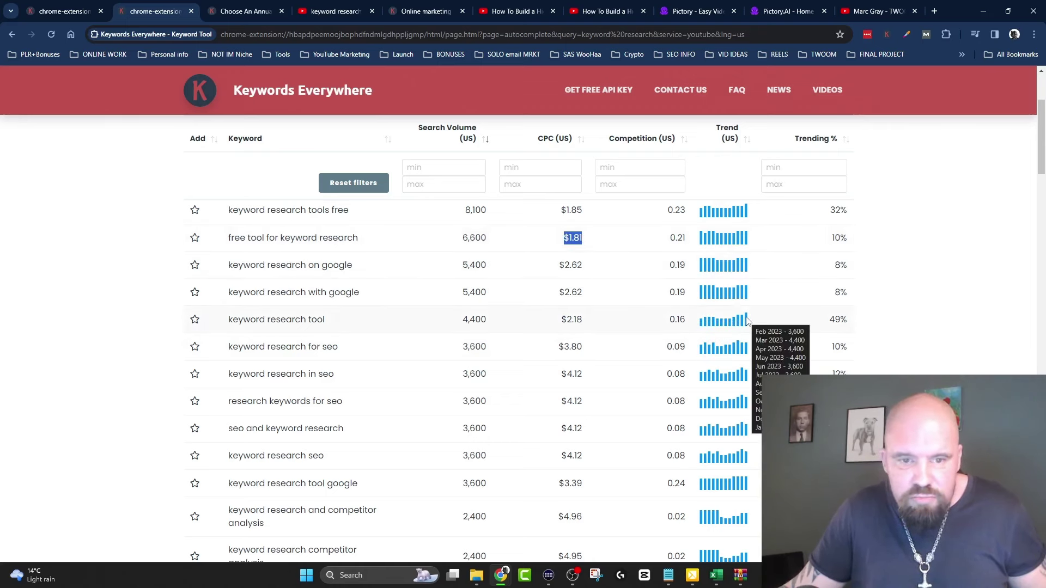
{"action": "scroll", "coordinate": [703, 234], "scroll_direction": "down", "scroll_amount": 5}
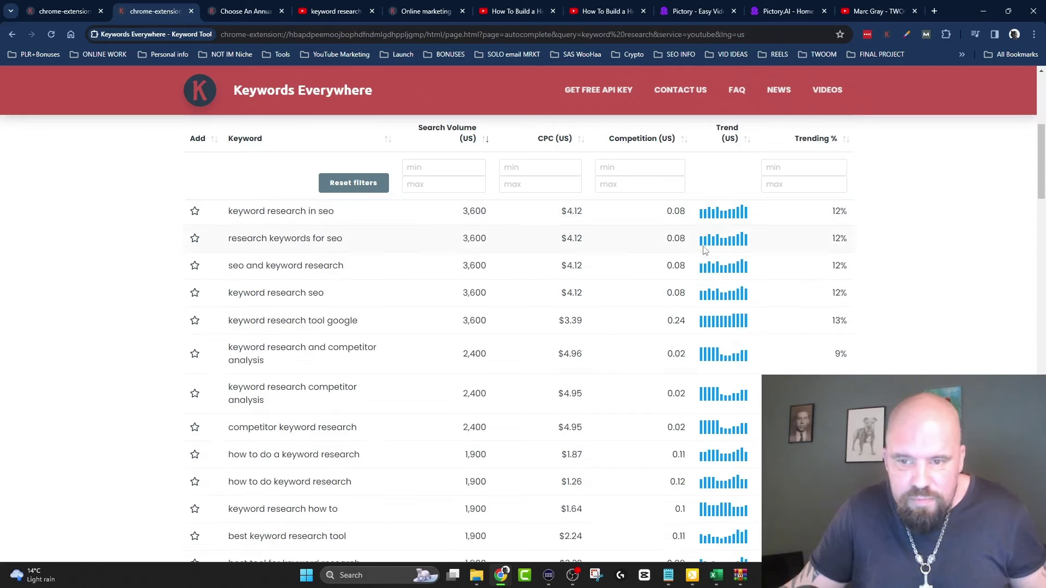
{"action": "scroll", "coordinate": [702, 228], "scroll_direction": "down", "scroll_amount": 1}
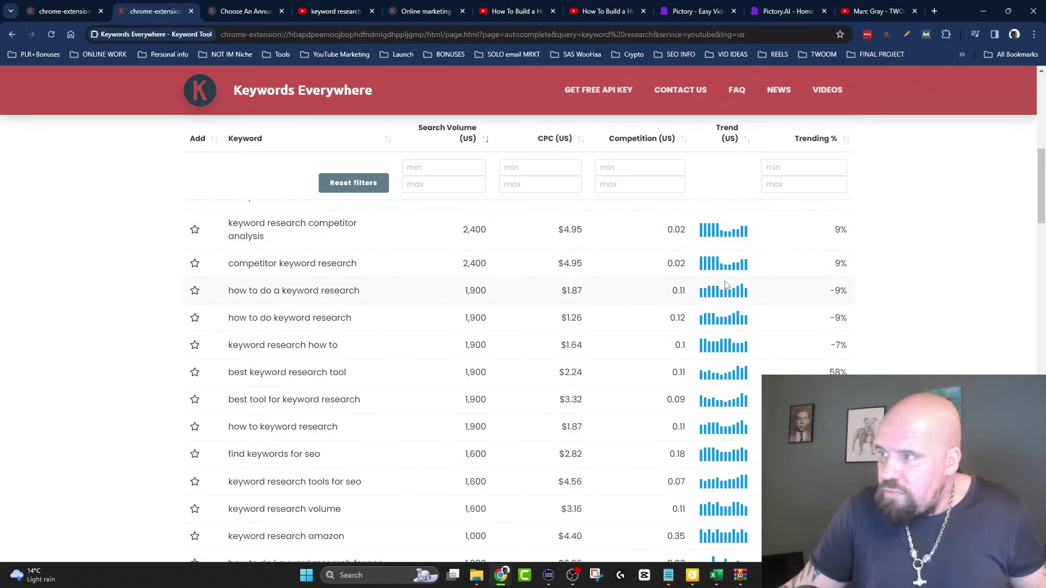
{"action": "scroll", "coordinate": [378, 399], "scroll_direction": "up", "scroll_amount": 10}
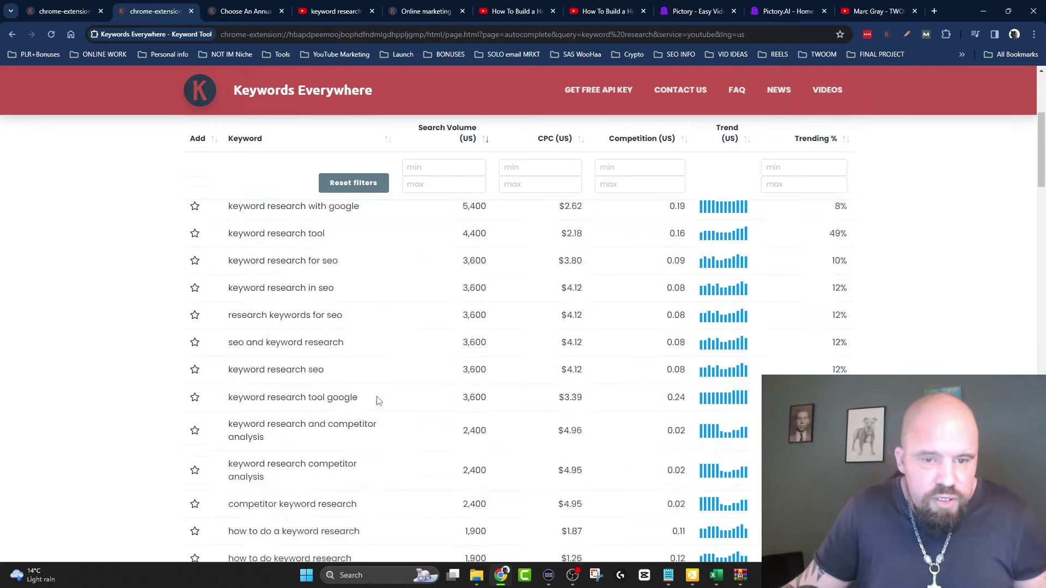
{"action": "scroll", "coordinate": [387, 301], "scroll_direction": "down", "scroll_amount": 15}
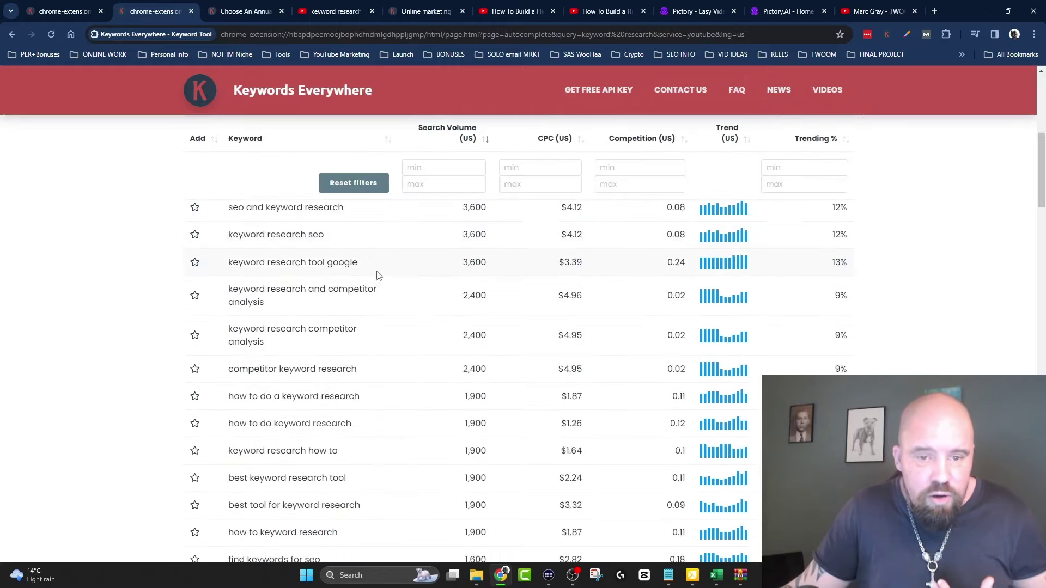
{"action": "scroll", "coordinate": [389, 271], "scroll_direction": "down", "scroll_amount": 4}
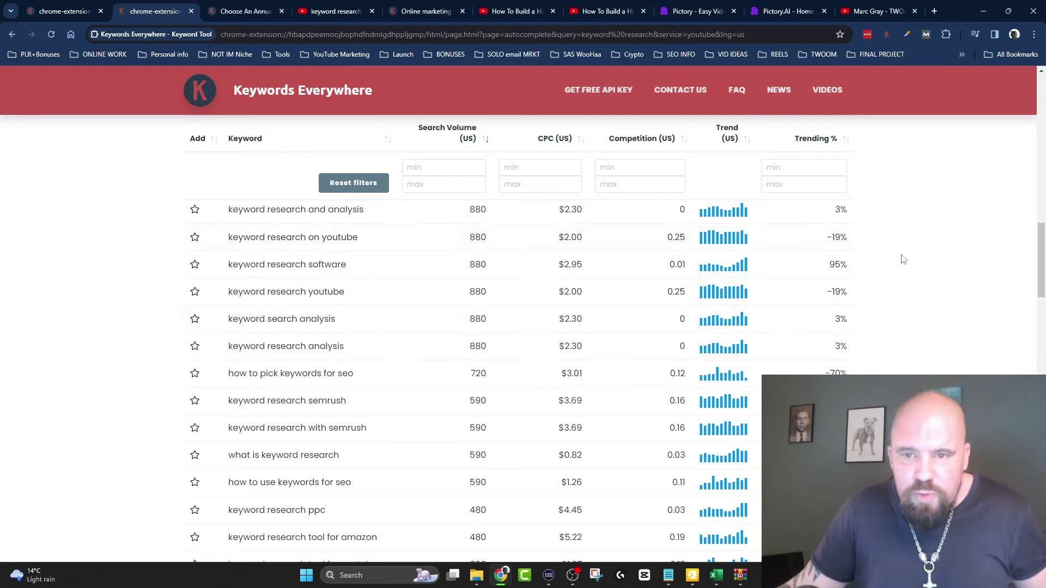
{"action": "scroll", "coordinate": [889, 267], "scroll_direction": "up", "scroll_amount": 10}
{"action": "scroll", "coordinate": [889, 268], "scroll_direction": "up", "scroll_amount": 5}
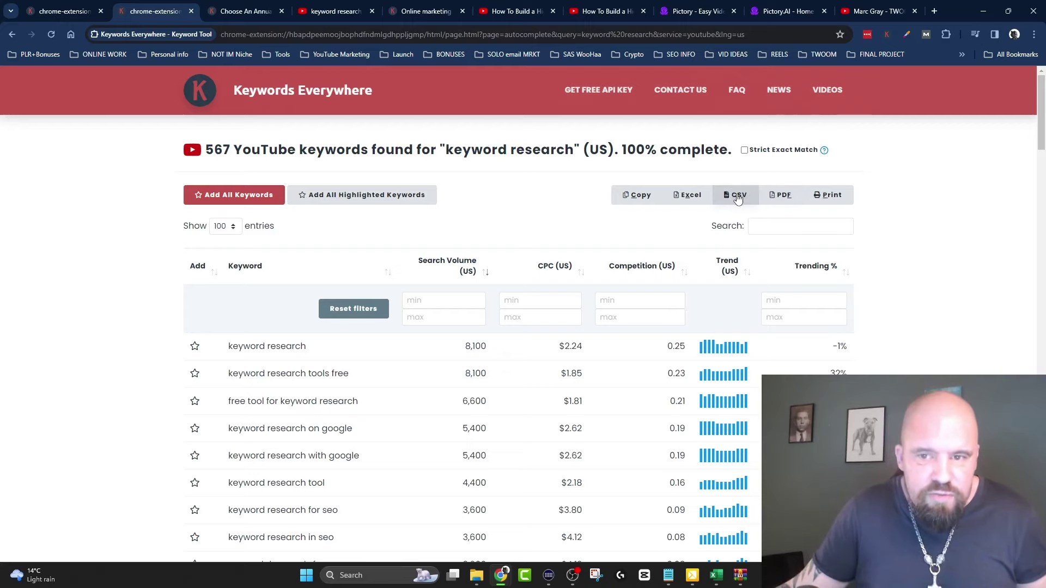
- Open the exported keyword spreadsheet, narrow CPC column C, and check Feb-23, Jan-24 and search-volume cells
{"action": "left_click", "coordinate": [717, 575]}
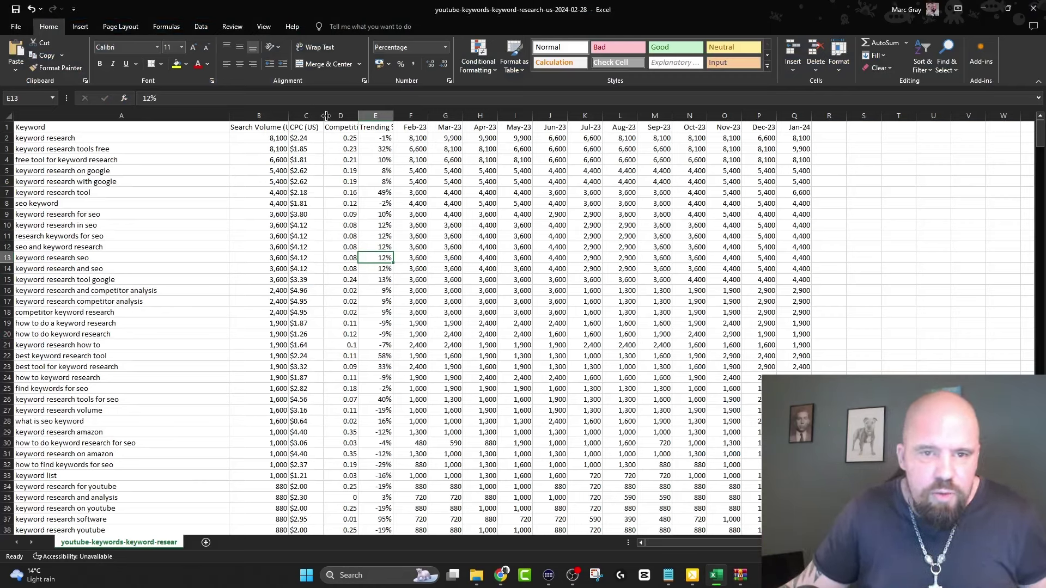
{"action": "left_click_drag", "start_coordinate": [322, 115], "coordinate": [297, 139]}
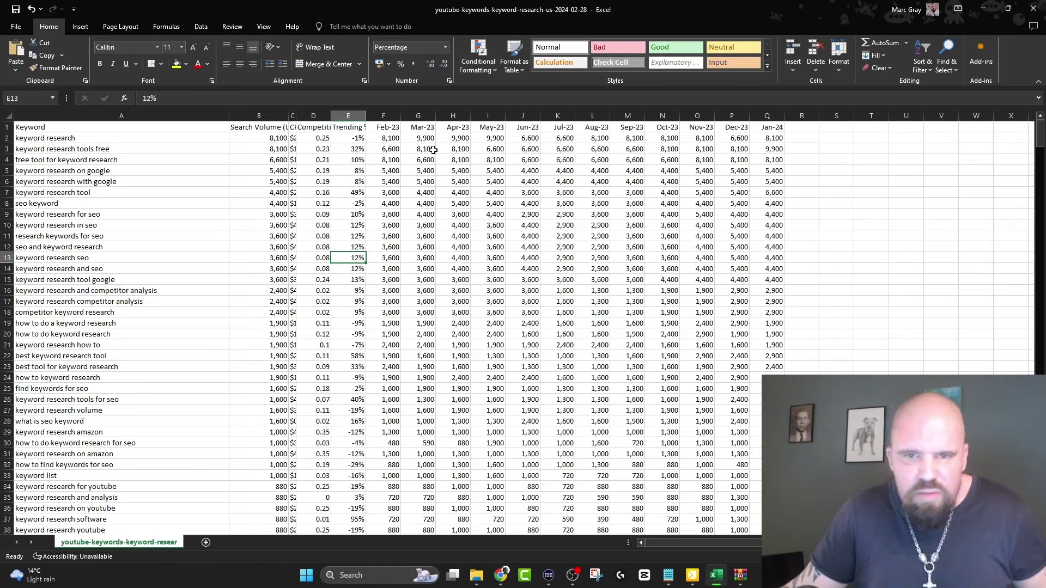
{"action": "left_click", "coordinate": [390, 139]}
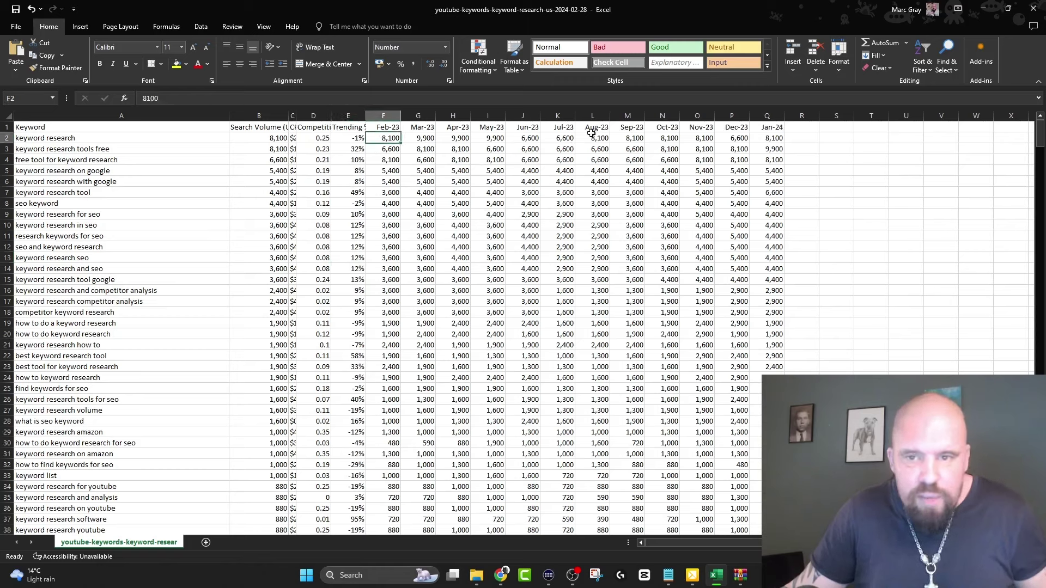
{"action": "left_click", "coordinate": [774, 140]}
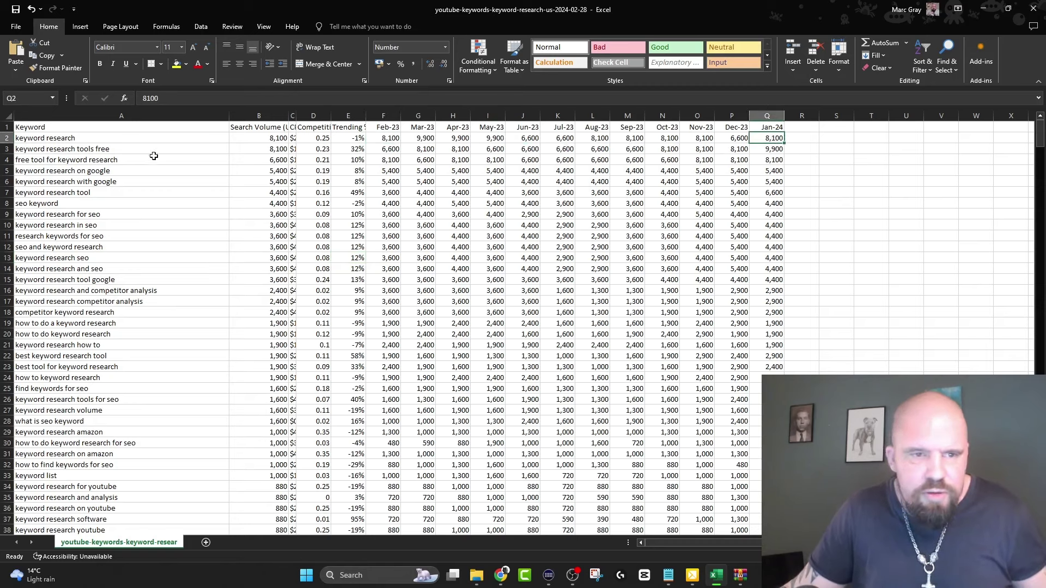
{"action": "left_click", "coordinate": [123, 151]}
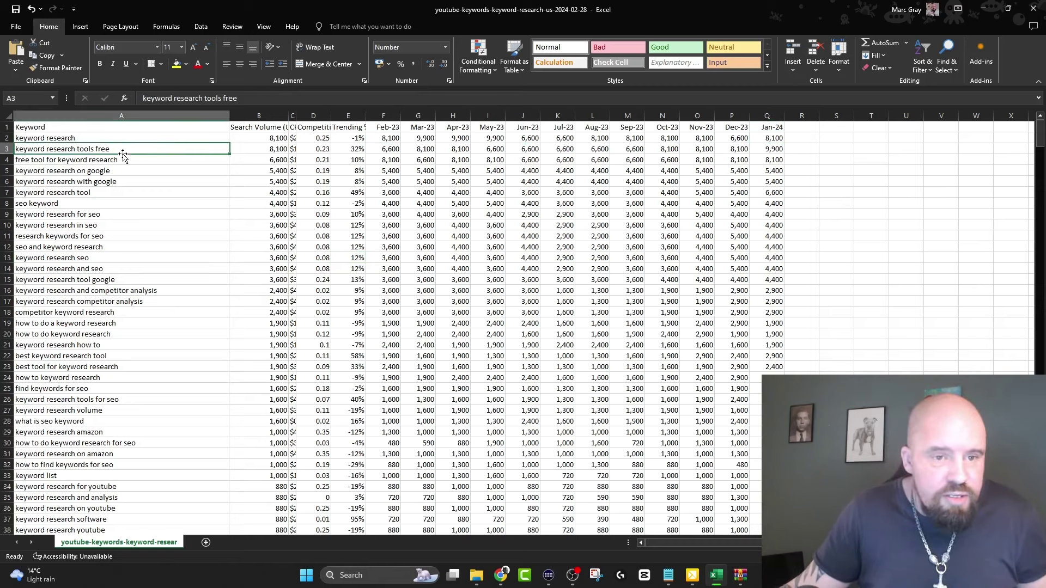
{"action": "left_click", "coordinate": [243, 140]}
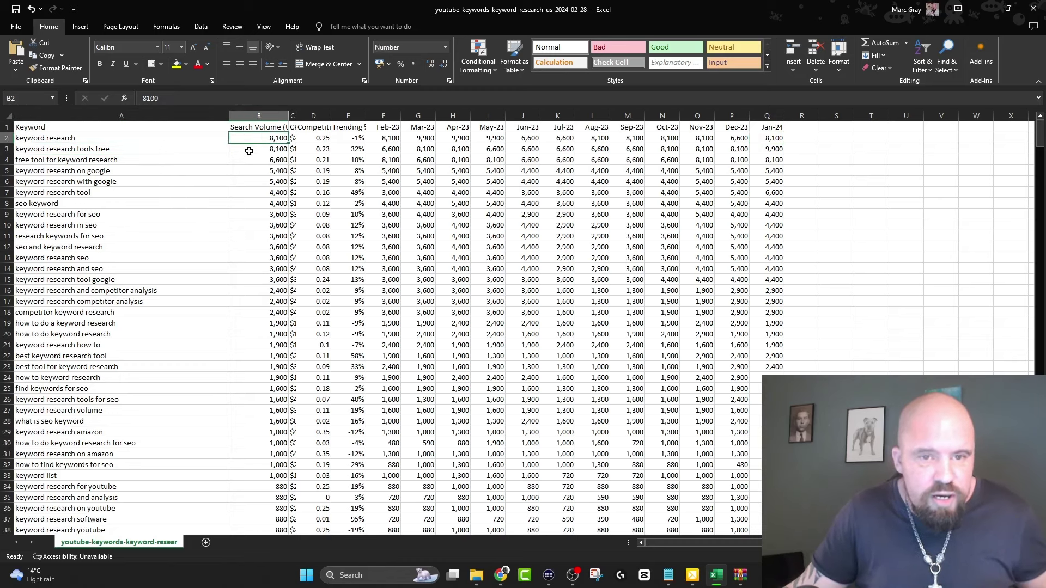
{"action": "left_click", "coordinate": [249, 150]}
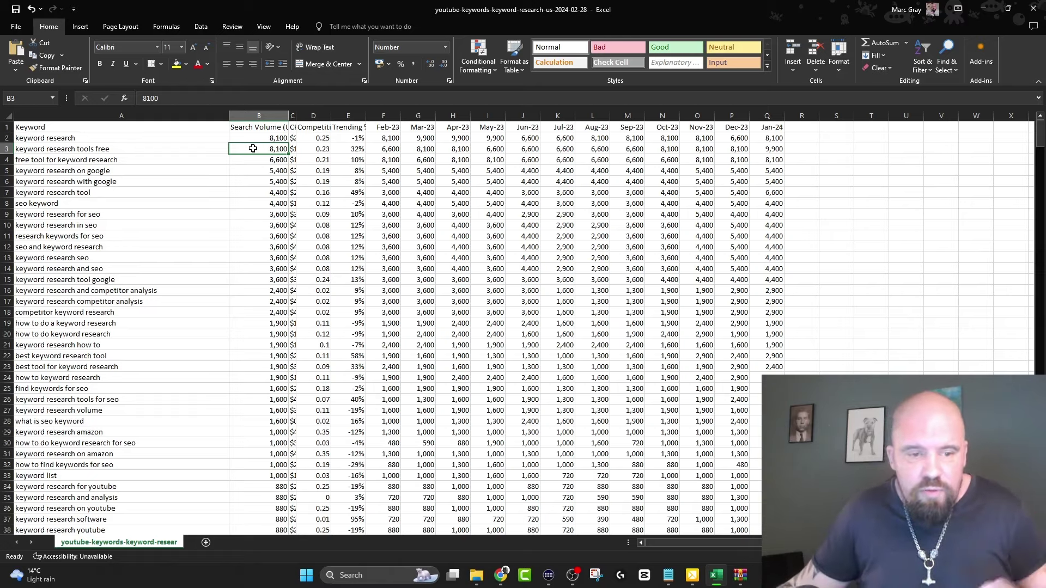
{"action": "scroll", "coordinate": [180, 240], "scroll_direction": "down", "scroll_amount": 14}
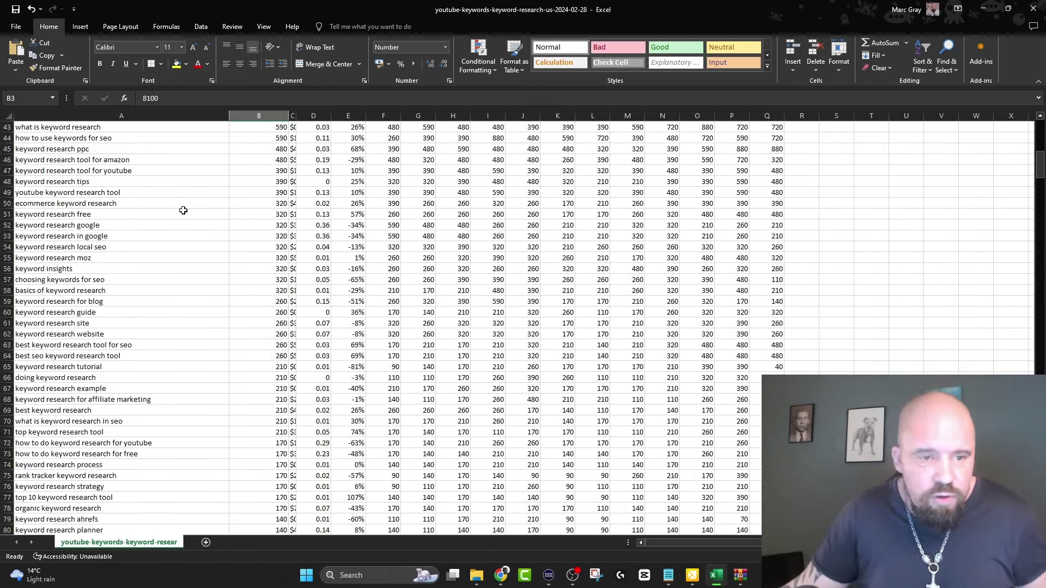
{"action": "scroll", "coordinate": [179, 205], "scroll_direction": "down", "scroll_amount": 5}
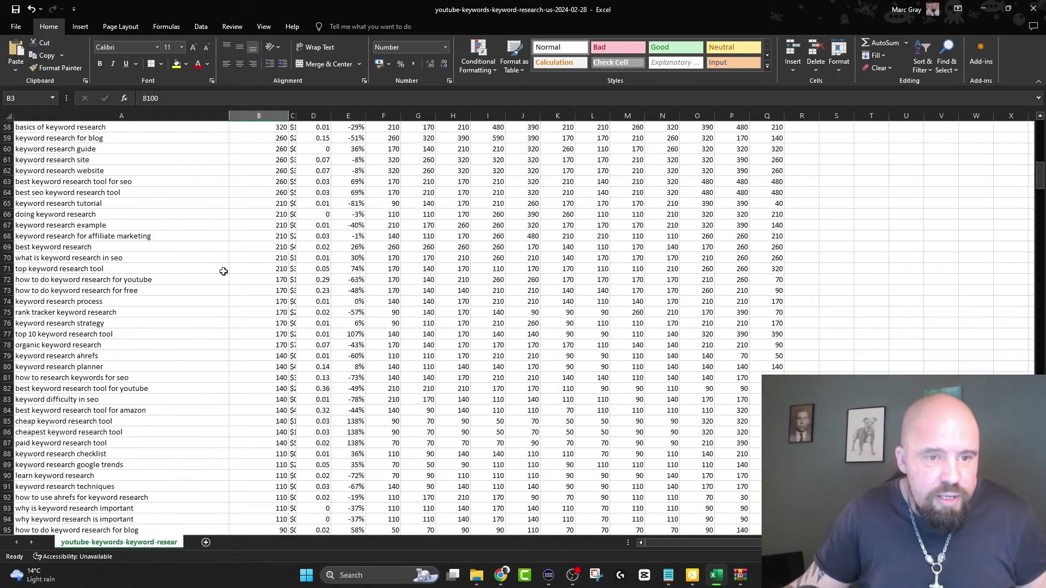
{"action": "left_click", "coordinate": [126, 205]}
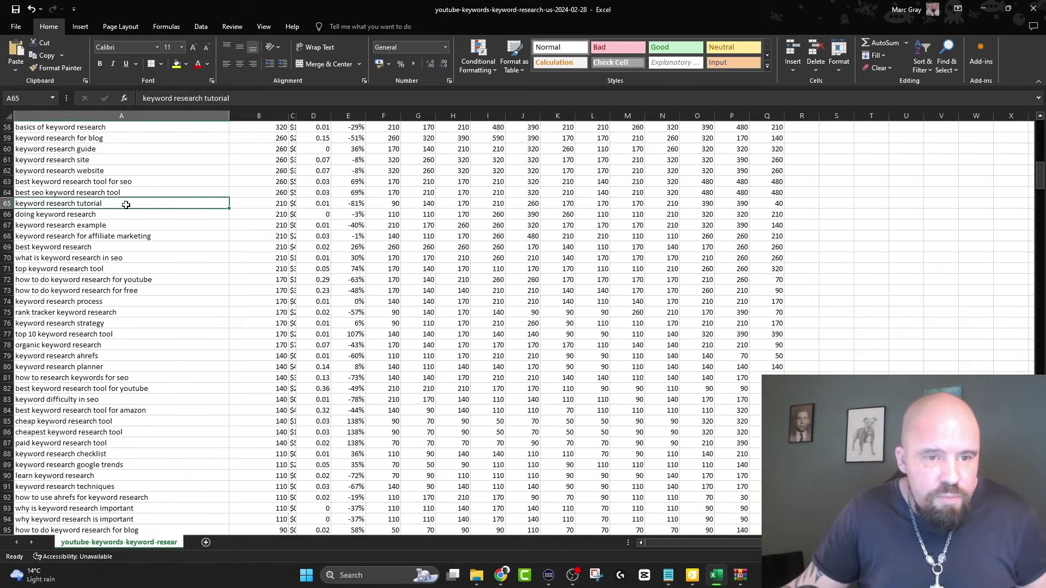
{"action": "left_click", "coordinate": [244, 205]}
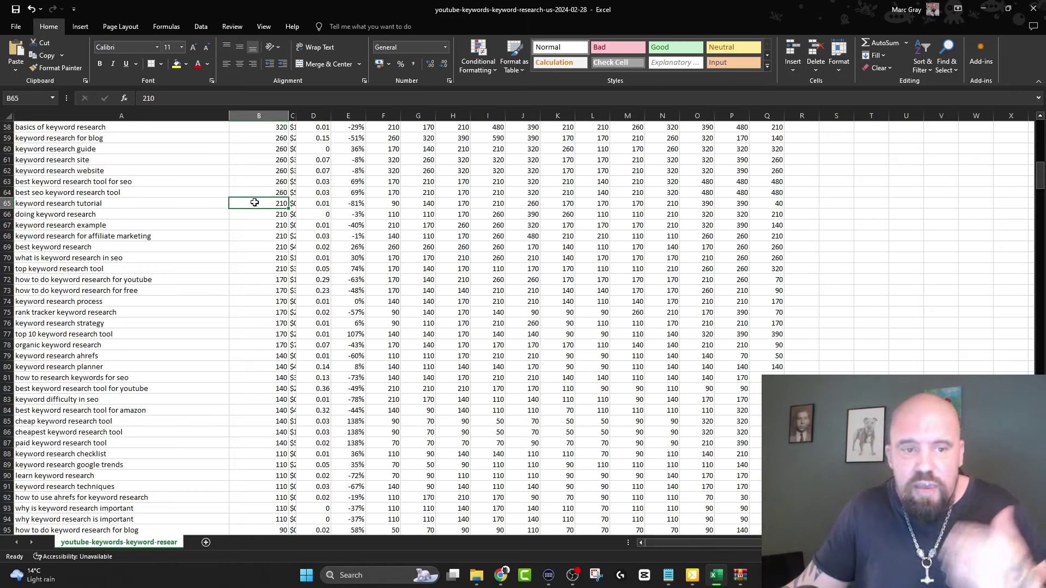
{"action": "left_click", "coordinate": [116, 204]}
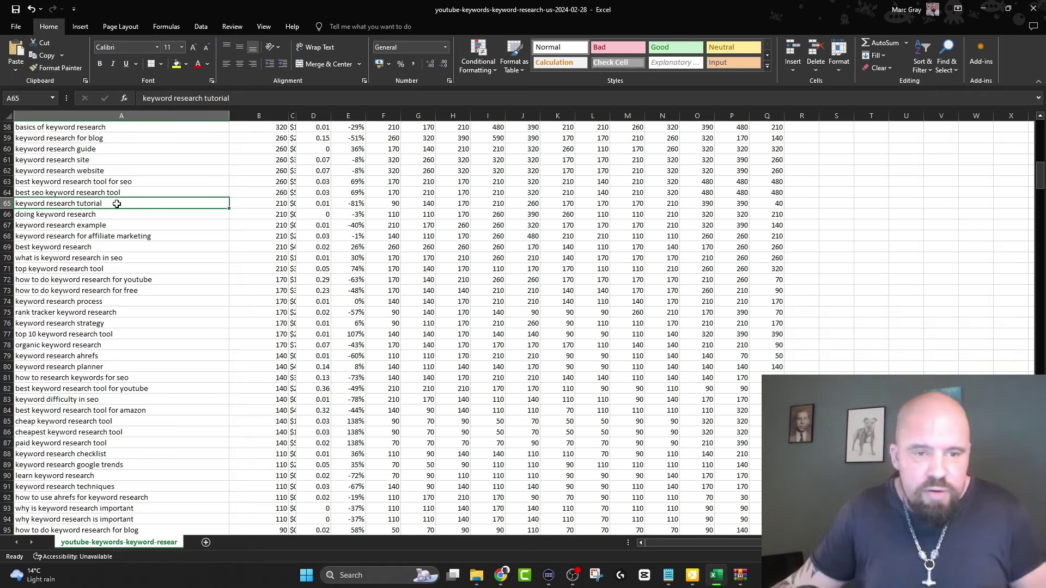
{"action": "scroll", "coordinate": [22, 190], "scroll_direction": "down", "scroll_amount": 4}
{"action": "scroll", "coordinate": [22, 191], "scroll_direction": "down", "scroll_amount": 3}
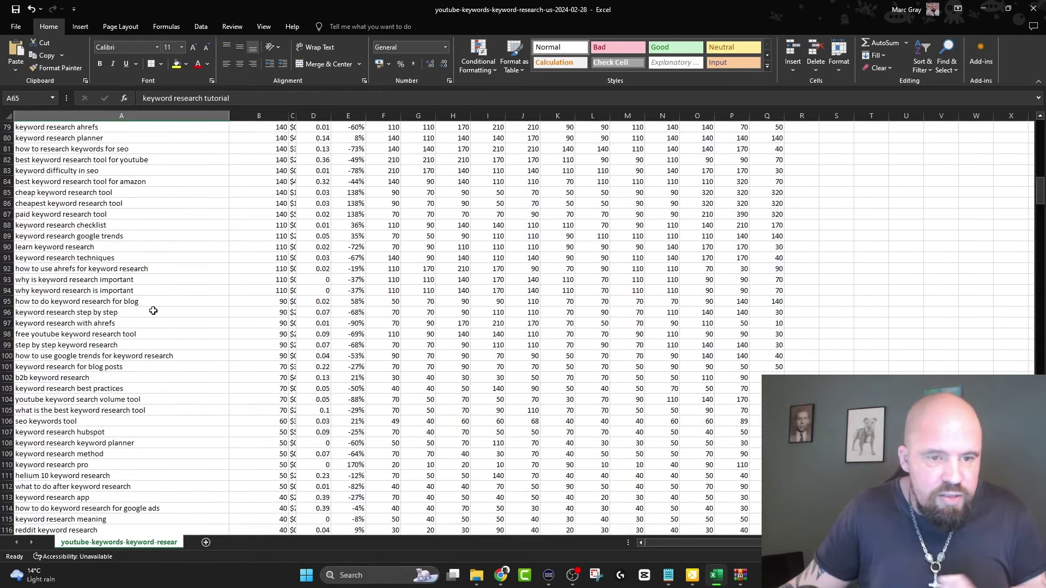
{"action": "left_click", "coordinate": [146, 313]}
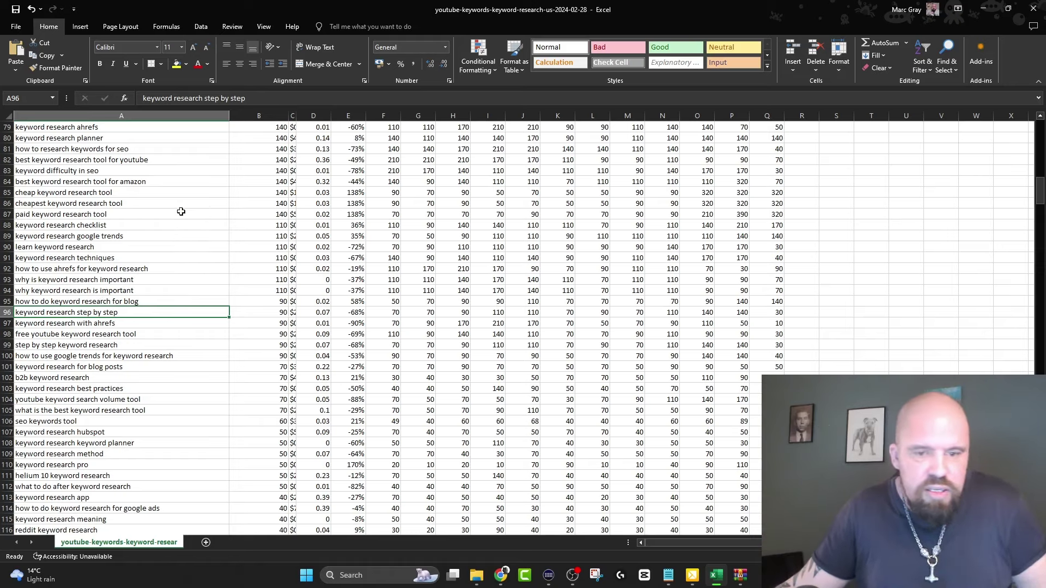
{"action": "scroll", "coordinate": [152, 294], "scroll_direction": "up", "scroll_amount": 13}
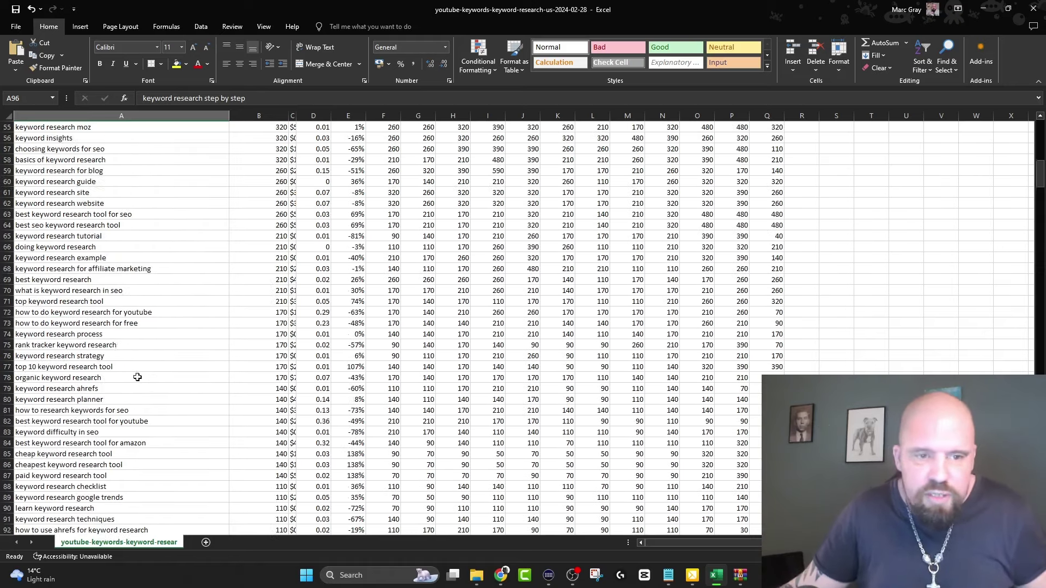
{"action": "scroll", "coordinate": [164, 294], "scroll_direction": "up", "scroll_amount": 13}
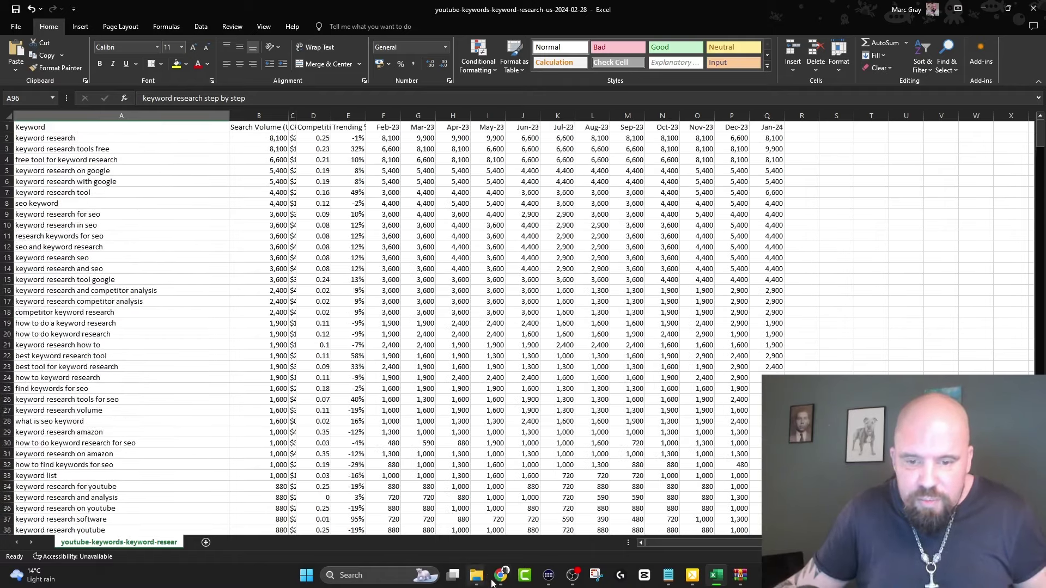
- Bring back the Keywords Everywhere browser window and open the GetResponse landing page video
{"action": "mouse_move", "coordinate": [503, 585]}
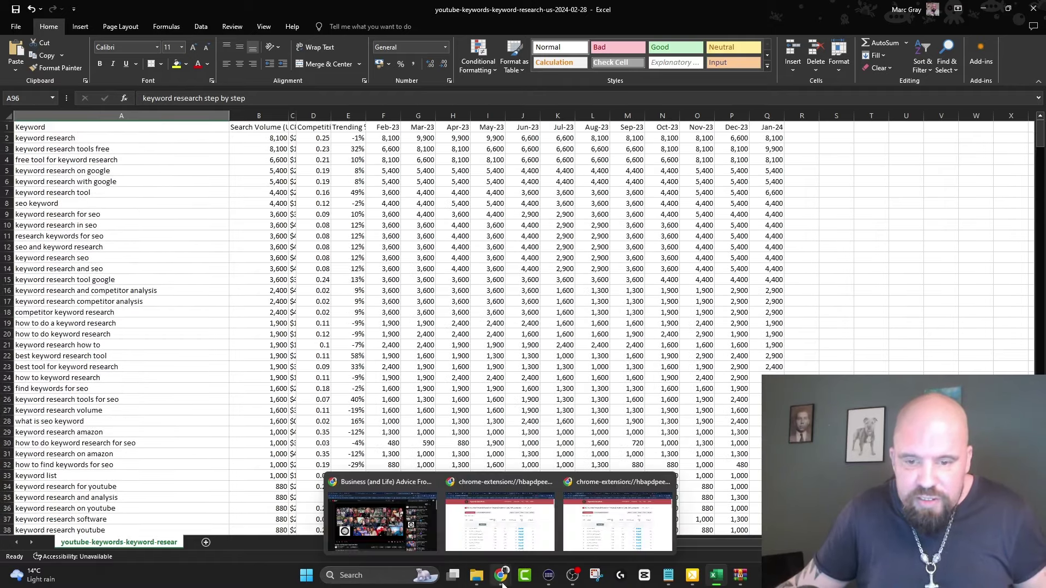
{"action": "left_click", "coordinate": [573, 519]}
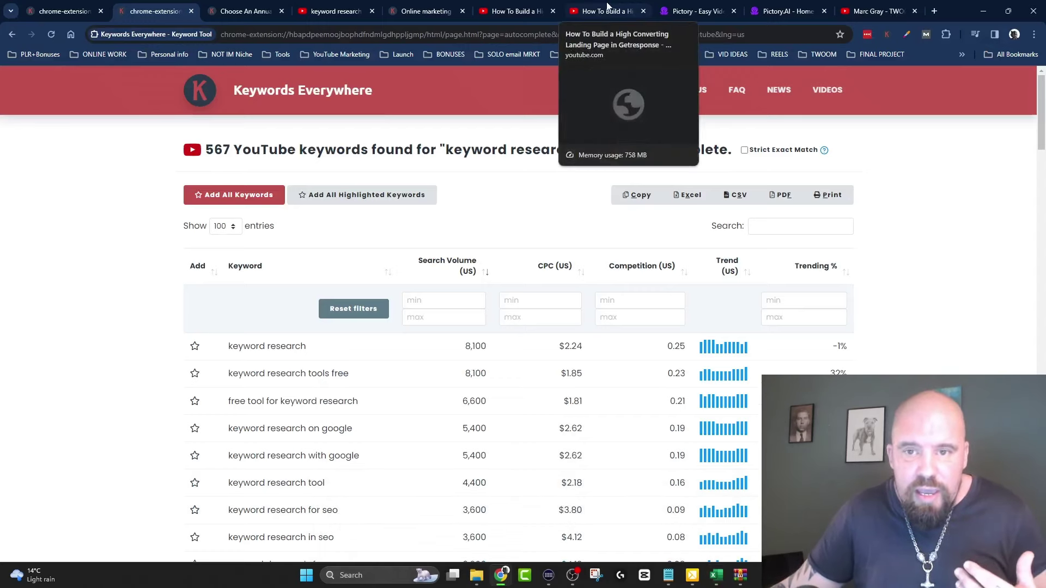
{"action": "left_click", "coordinate": [517, 10]}
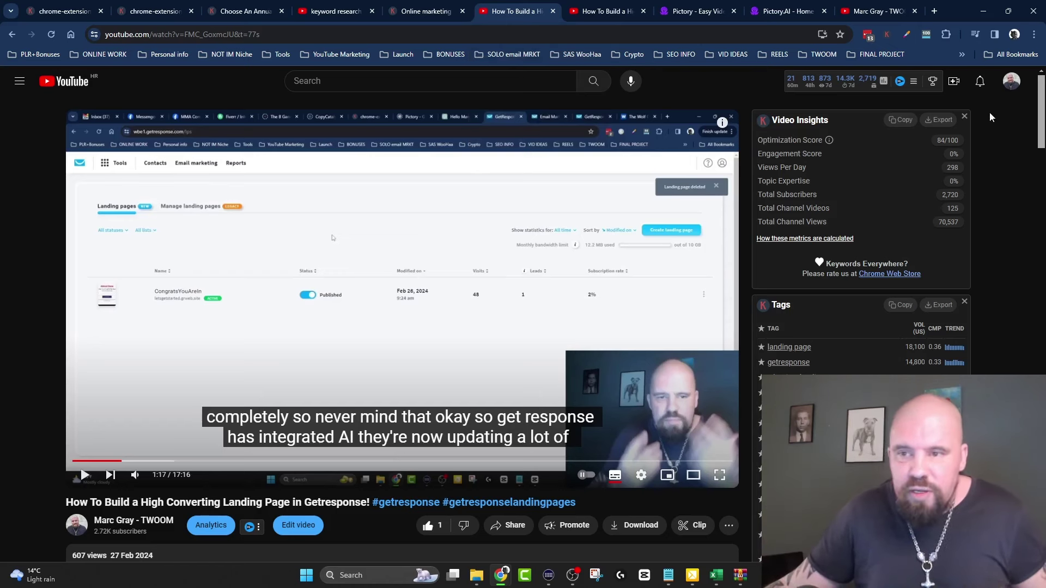
- Browse the channel home page, with its 125 videos and Product Reviews shelf, and return to the top
{"action": "left_click", "coordinate": [884, 14]}
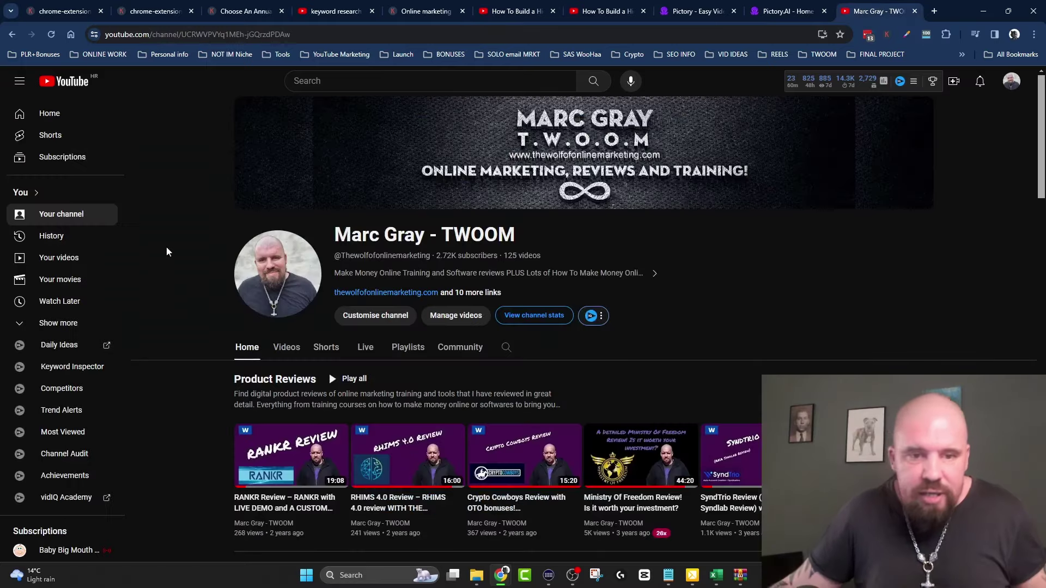
{"action": "scroll", "coordinate": [194, 170], "scroll_direction": "down", "scroll_amount": 4}
{"action": "scroll", "coordinate": [202, 185], "scroll_direction": "up", "scroll_amount": 2}
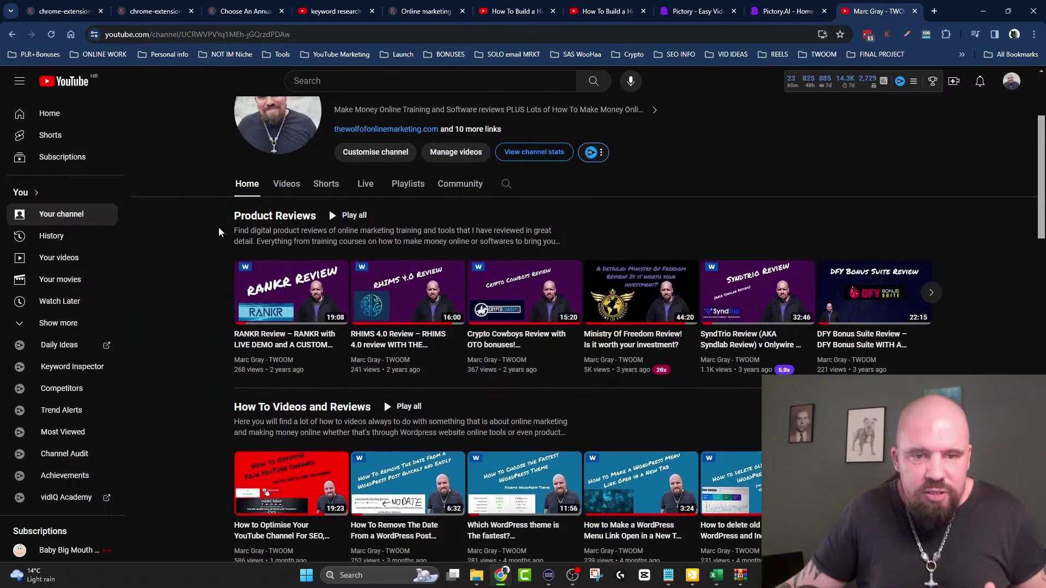
{"action": "left_click_drag", "start_coordinate": [232, 217], "coordinate": [331, 208]}
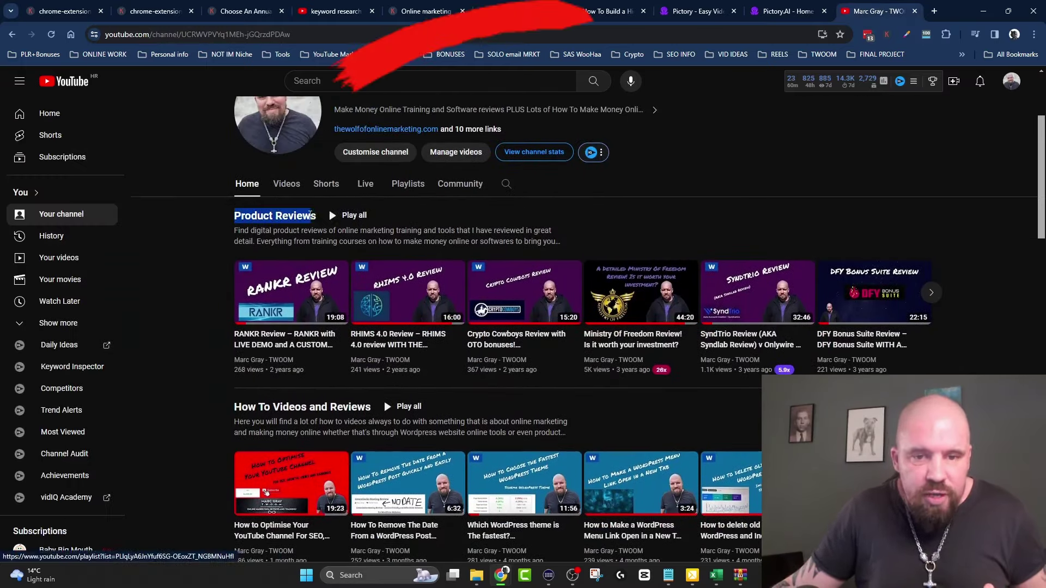
{"action": "left_click", "coordinate": [174, 274]}
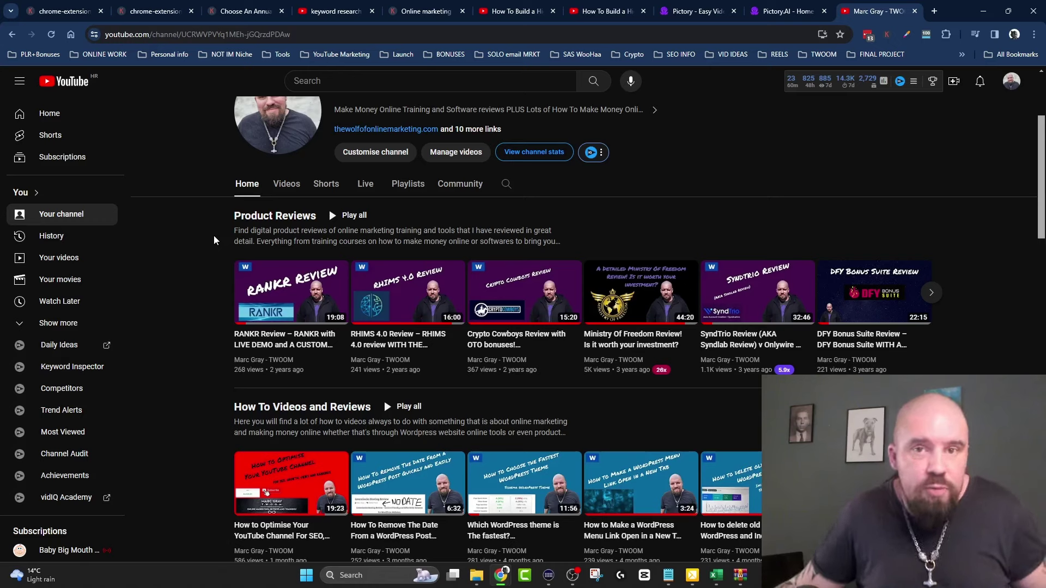
{"action": "mouse_move", "coordinate": [264, 301]}
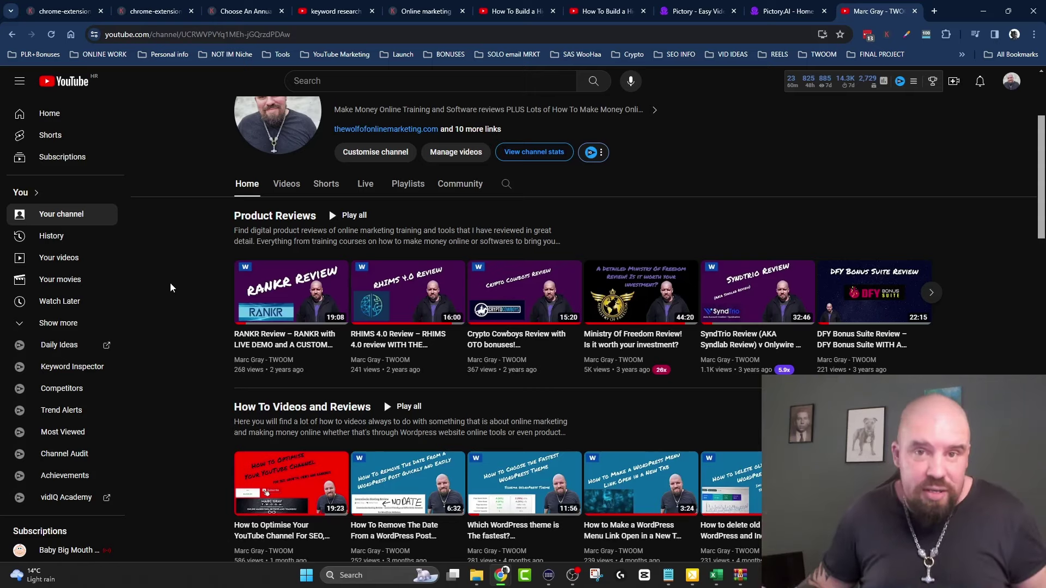
{"action": "scroll", "coordinate": [180, 278], "scroll_direction": "up", "scroll_amount": 3}
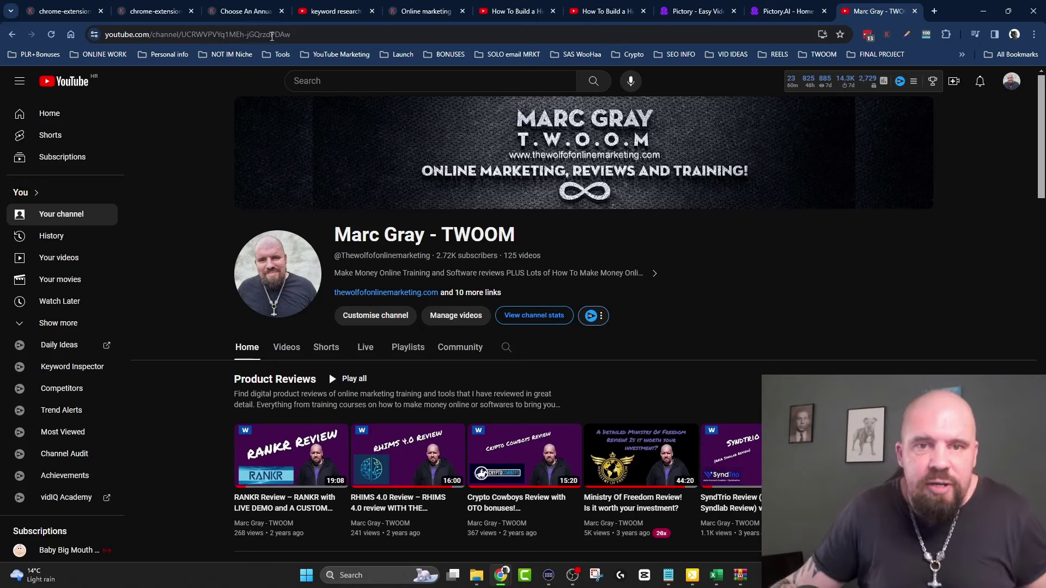
- Revisit the 'keyword research' YouTube results, then scroll the Keywords Everywhere table of 567 keywords
{"action": "left_click", "coordinate": [342, 7]}
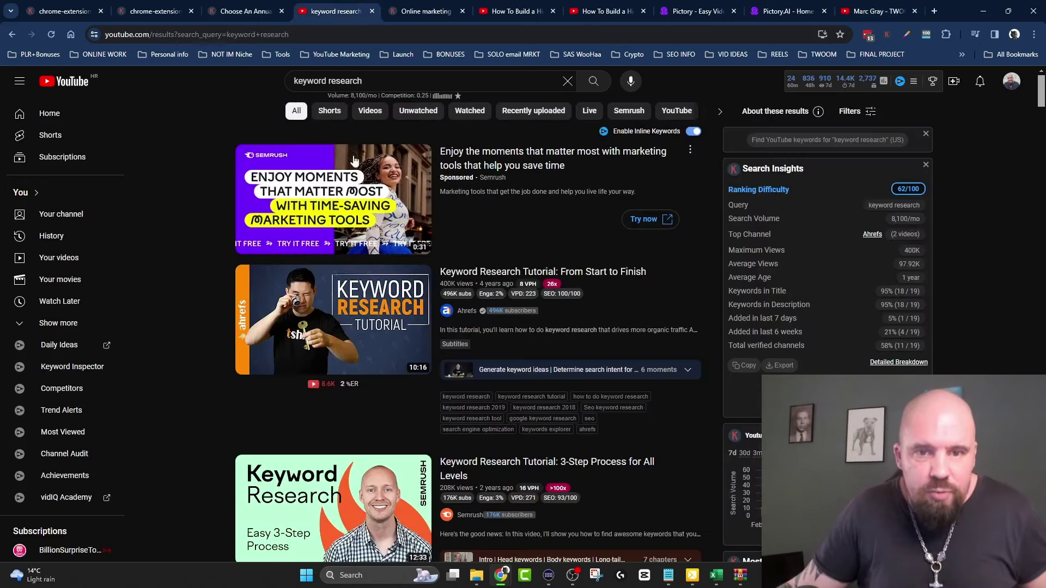
{"action": "left_click", "coordinate": [419, 82]}
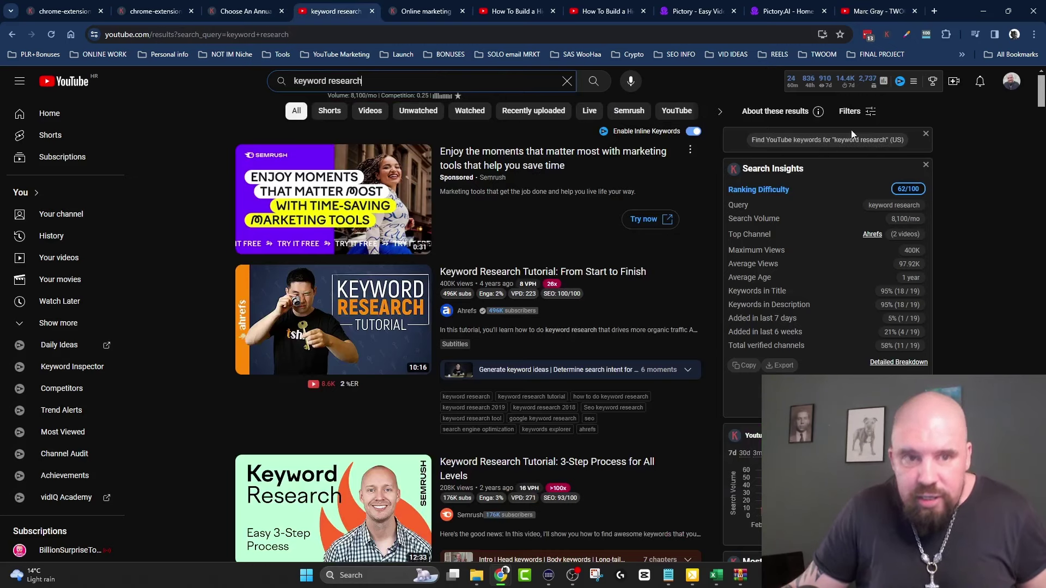
{"action": "left_click", "coordinate": [223, 7]}
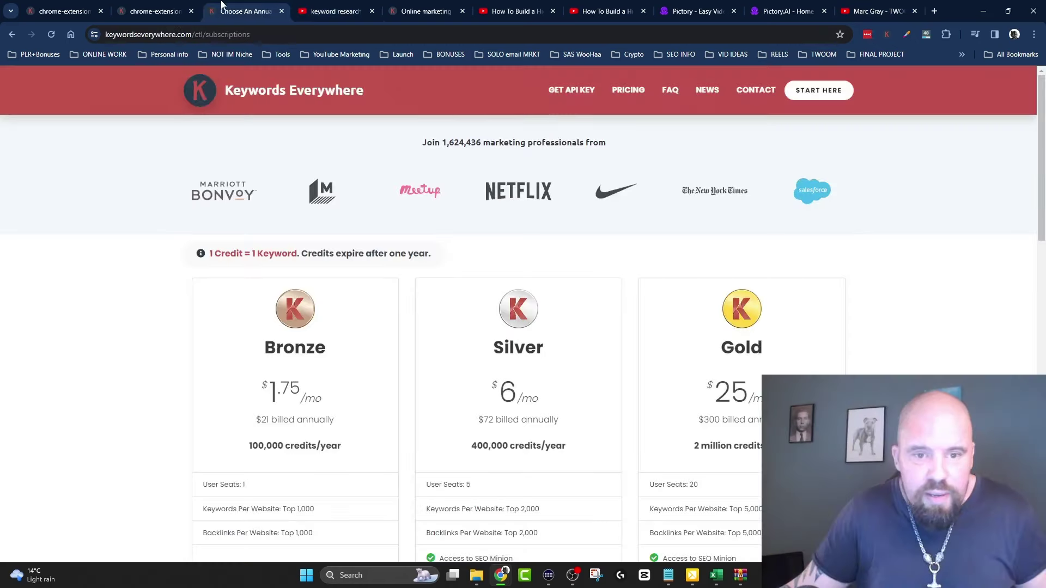
{"action": "left_click", "coordinate": [156, 11]}
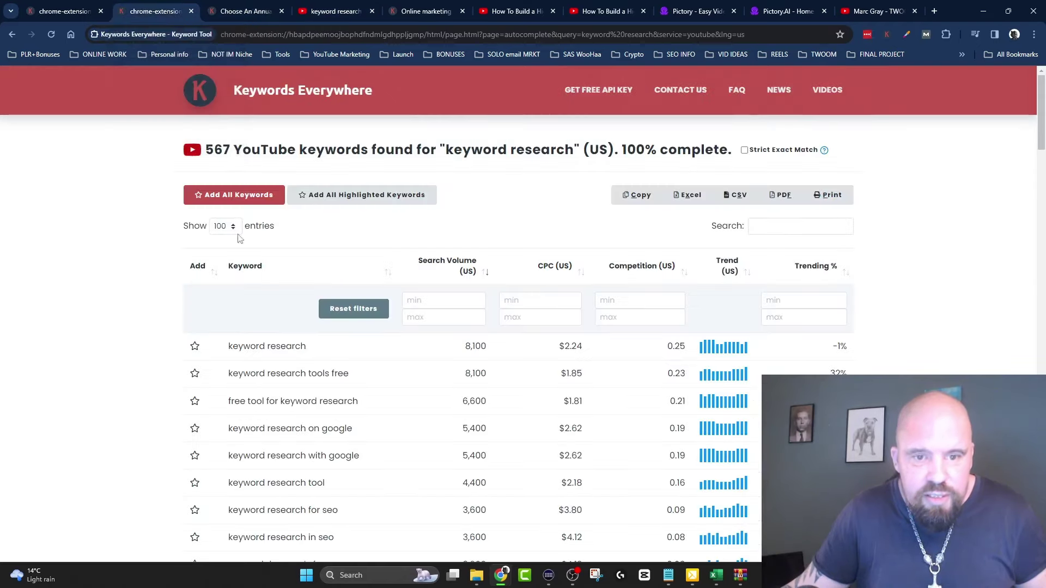
{"action": "scroll", "coordinate": [249, 270], "scroll_direction": "down", "scroll_amount": 9}
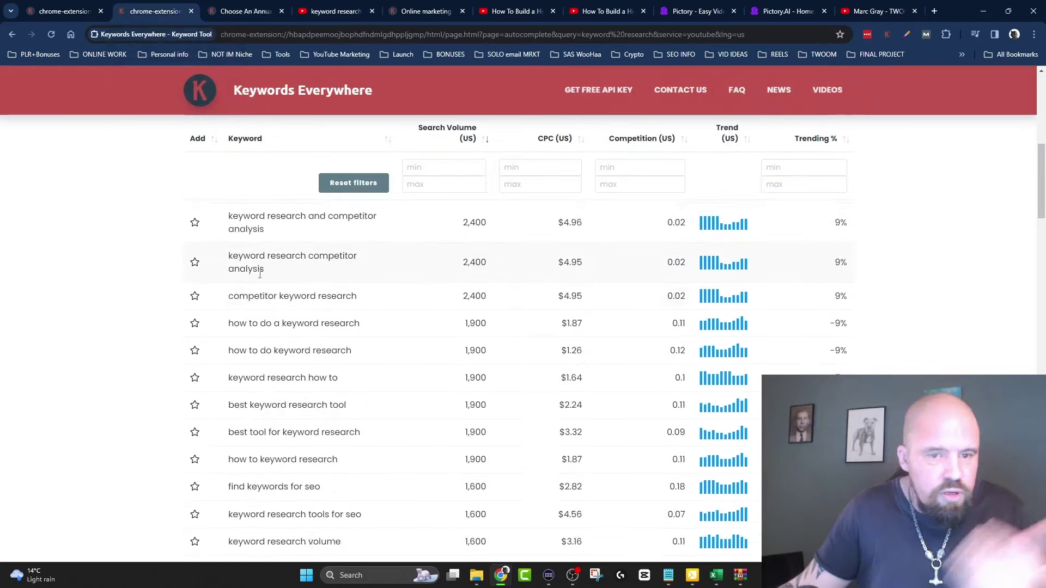
{"action": "scroll", "coordinate": [260, 275], "scroll_direction": "down", "scroll_amount": 15}
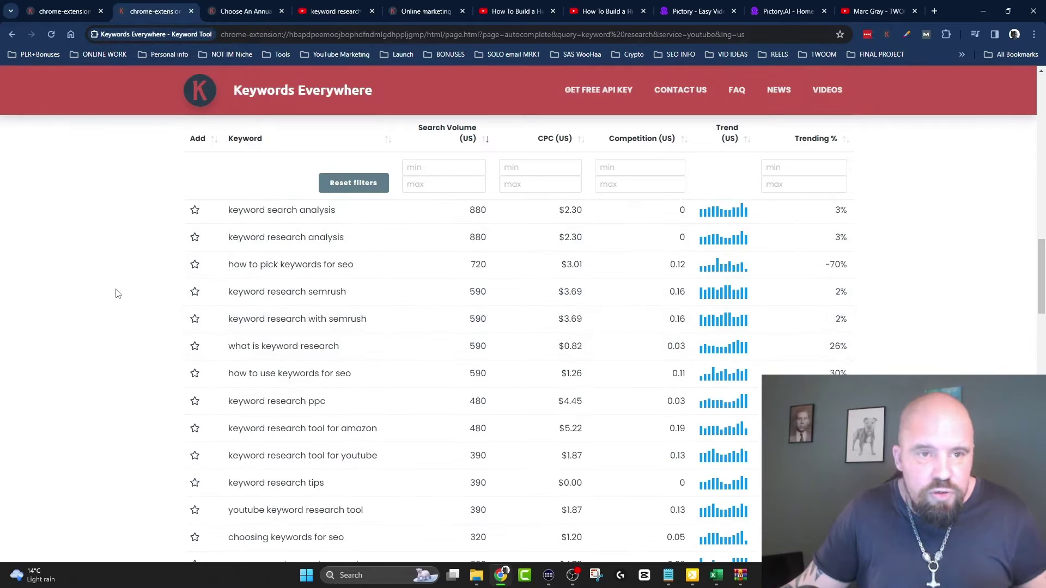
- Review the 335 getresponse keywords, then show YouTube results for the Getresponse landing page video
{"action": "left_click", "coordinate": [63, 11]}
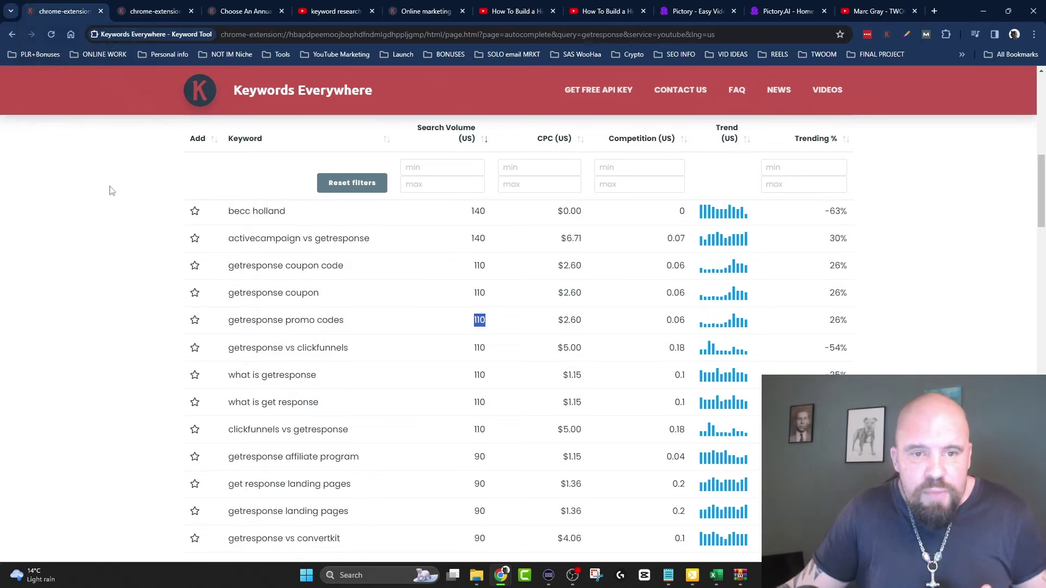
{"action": "scroll", "coordinate": [392, 360], "scroll_direction": "up", "scroll_amount": 10}
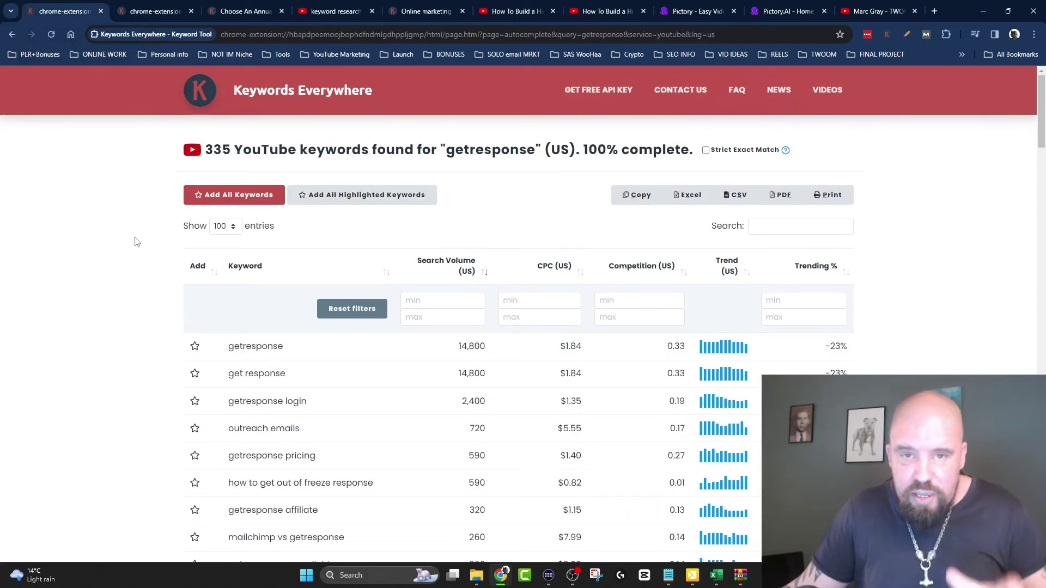
{"action": "scroll", "coordinate": [381, 261], "scroll_direction": "down", "scroll_amount": 6}
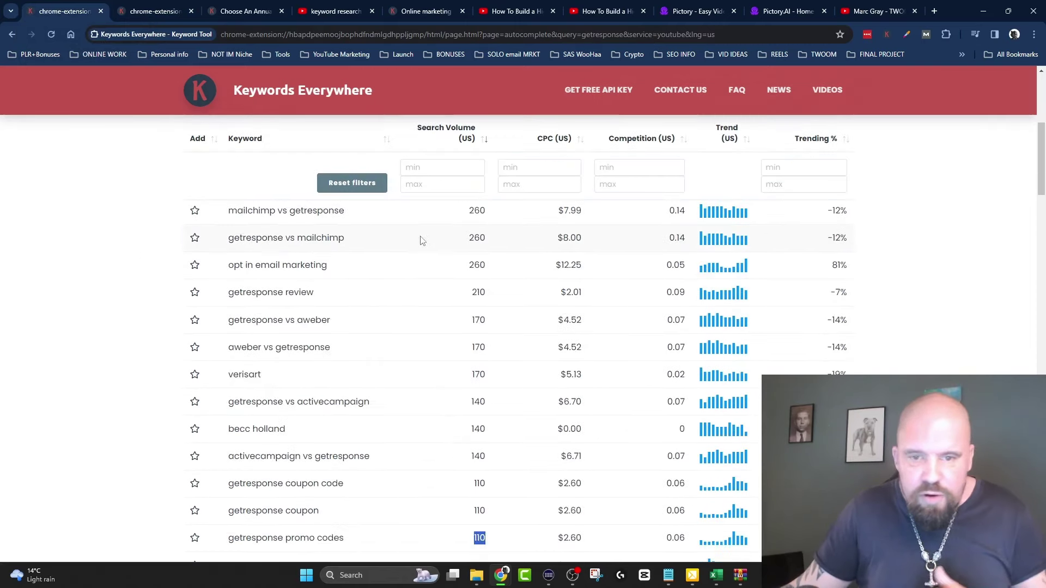
{"action": "scroll", "coordinate": [421, 241], "scroll_direction": "down", "scroll_amount": 4}
{"action": "left_click", "coordinate": [393, 268]}
{"action": "scroll", "coordinate": [393, 267], "scroll_direction": "down", "scroll_amount": 4}
{"action": "scroll", "coordinate": [402, 301], "scroll_direction": "up", "scroll_amount": 3}
{"action": "scroll", "coordinate": [413, 305], "scroll_direction": "down", "scroll_amount": 1}
{"action": "scroll", "coordinate": [415, 311], "scroll_direction": "up", "scroll_amount": 3}
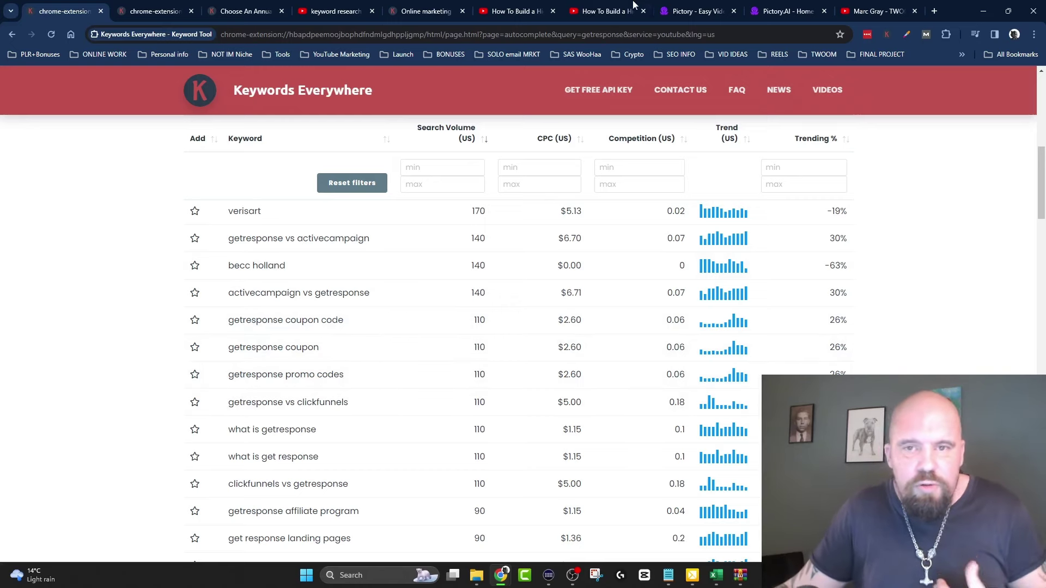
{"action": "left_click", "coordinate": [598, 6]}
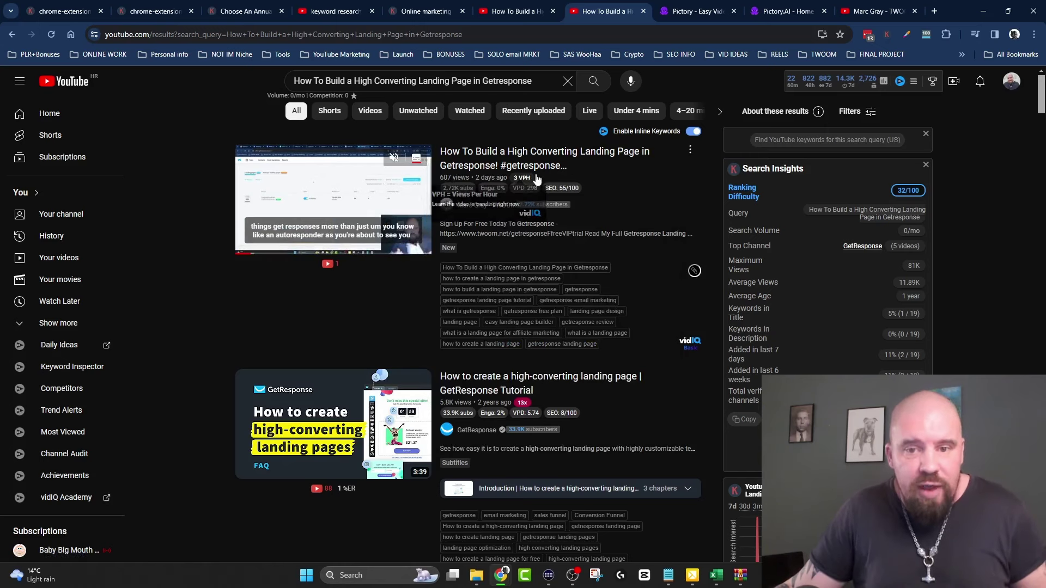
{"action": "mouse_move", "coordinate": [524, 184]}
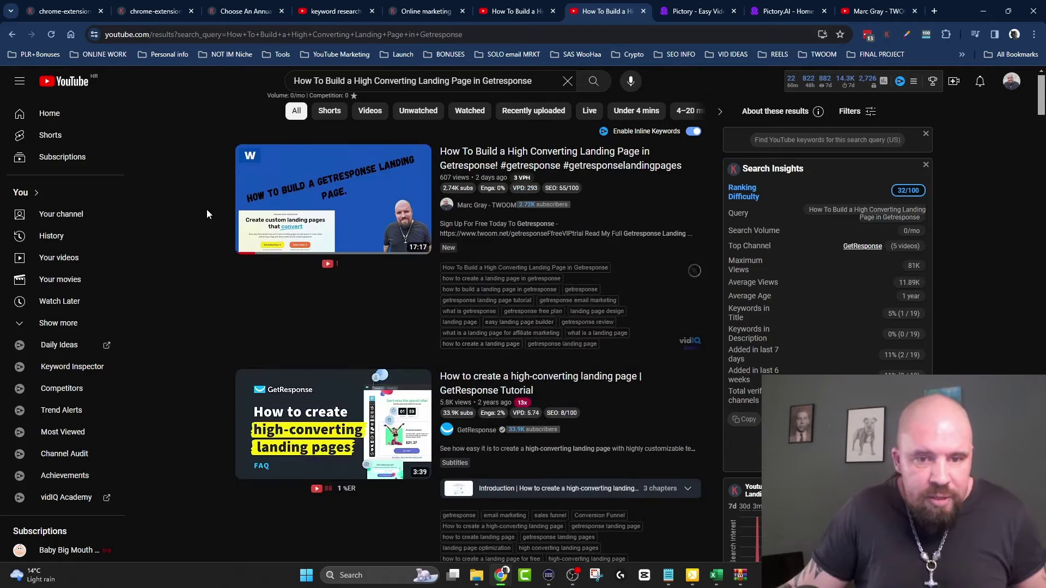
{"action": "scroll", "coordinate": [212, 353], "scroll_direction": "down", "scroll_amount": 4}
{"action": "scroll", "coordinate": [212, 348], "scroll_direction": "down", "scroll_amount": 4}
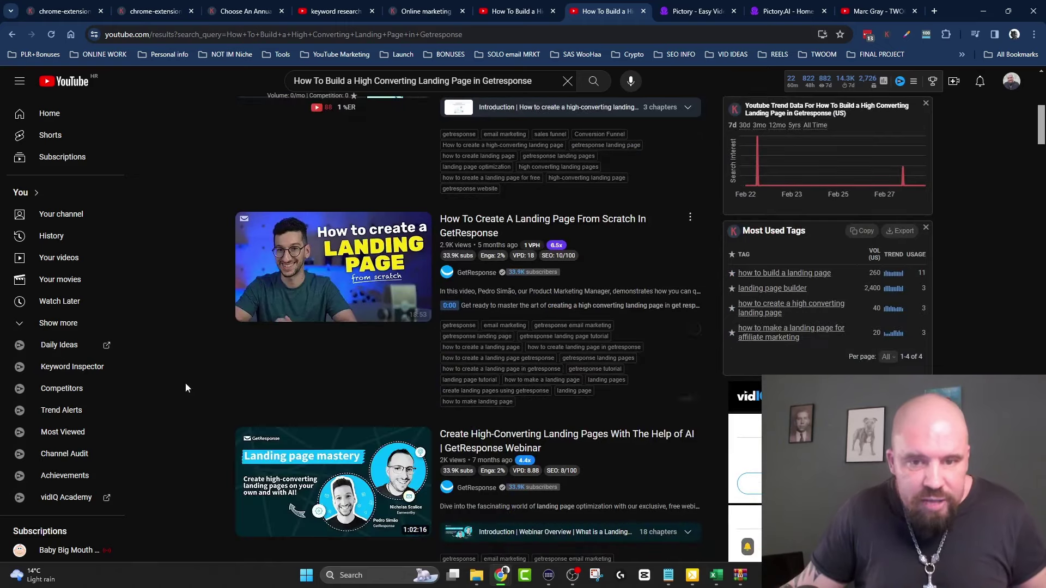
{"action": "scroll", "coordinate": [184, 361], "scroll_direction": "up", "scroll_amount": 8}
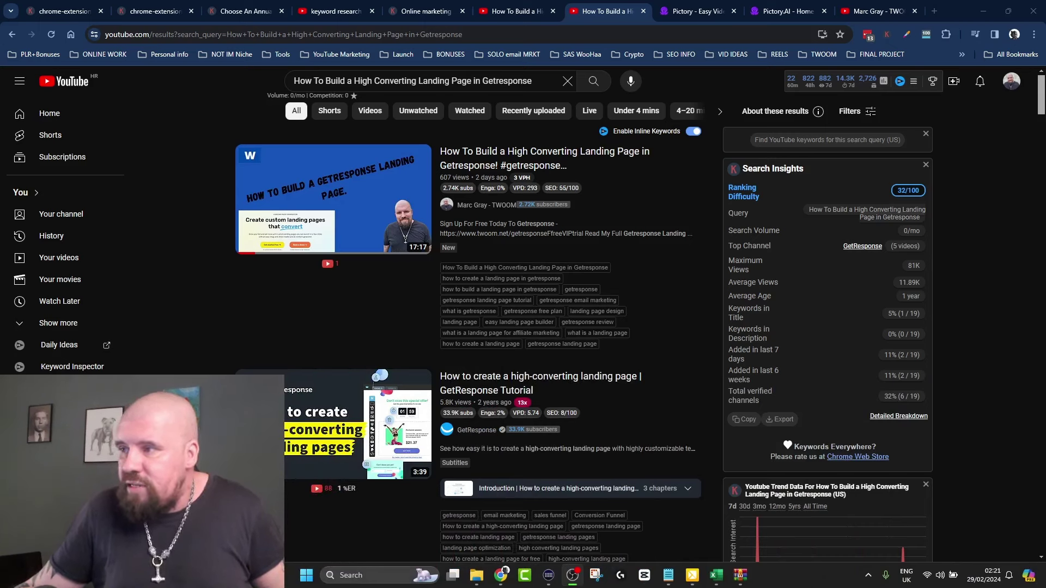
- Show vidIQ's channel stats: 882 views in 7 days, 14.3K minutes watched, 2,726 subscribers
{"action": "mouse_move", "coordinate": [819, 87]}
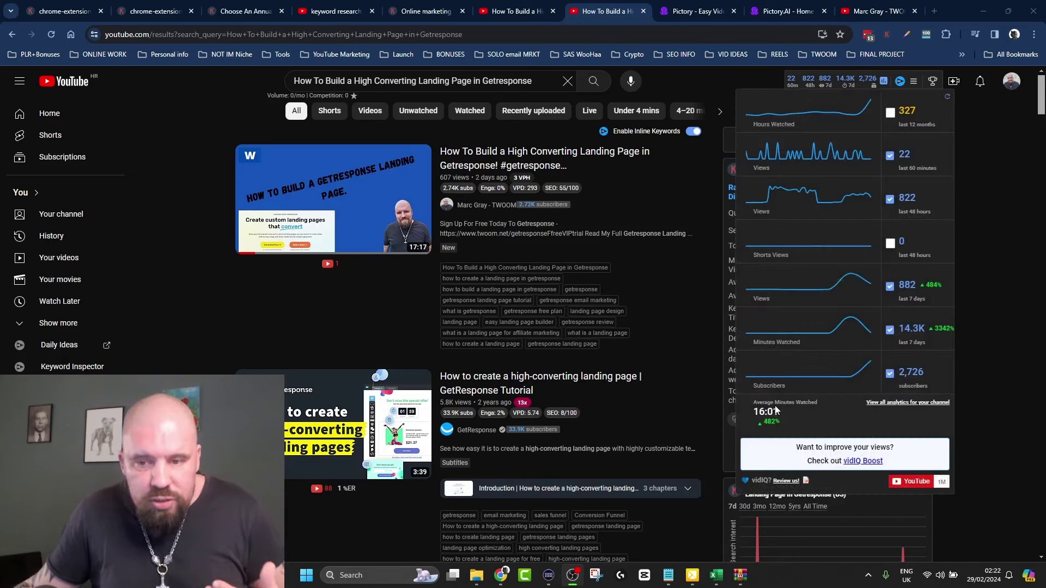
{"action": "mouse_move", "coordinate": [778, 425]}
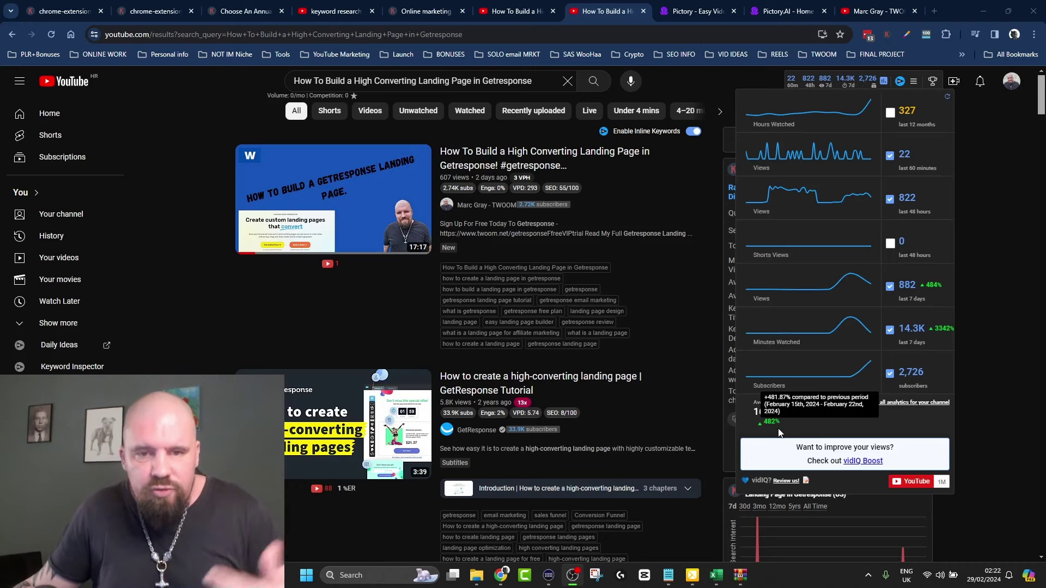
{"action": "left_click", "coordinate": [852, 418]}
{"action": "left_click", "coordinate": [855, 83]}
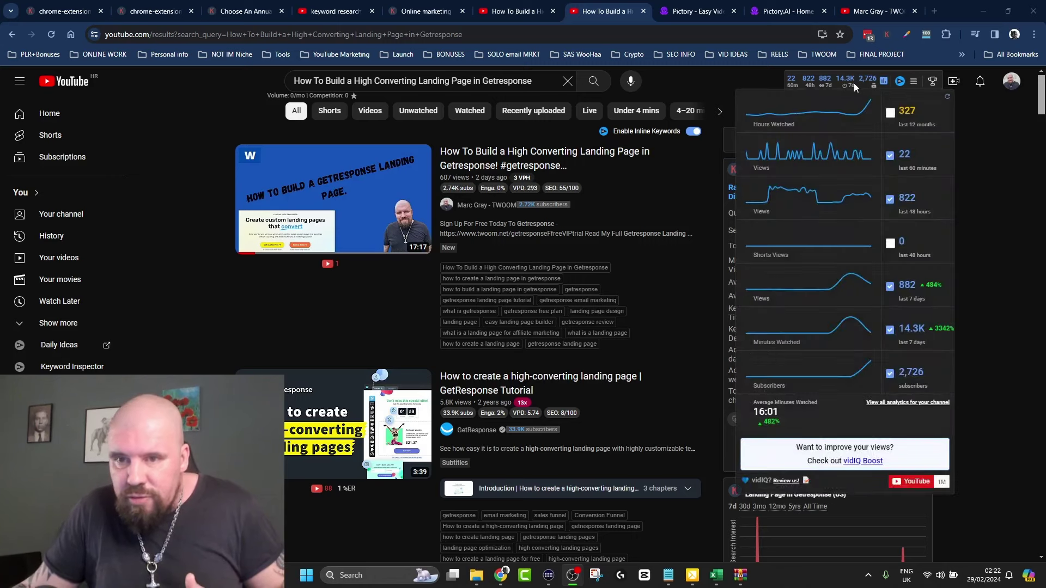
{"action": "mouse_move", "coordinate": [934, 333]}
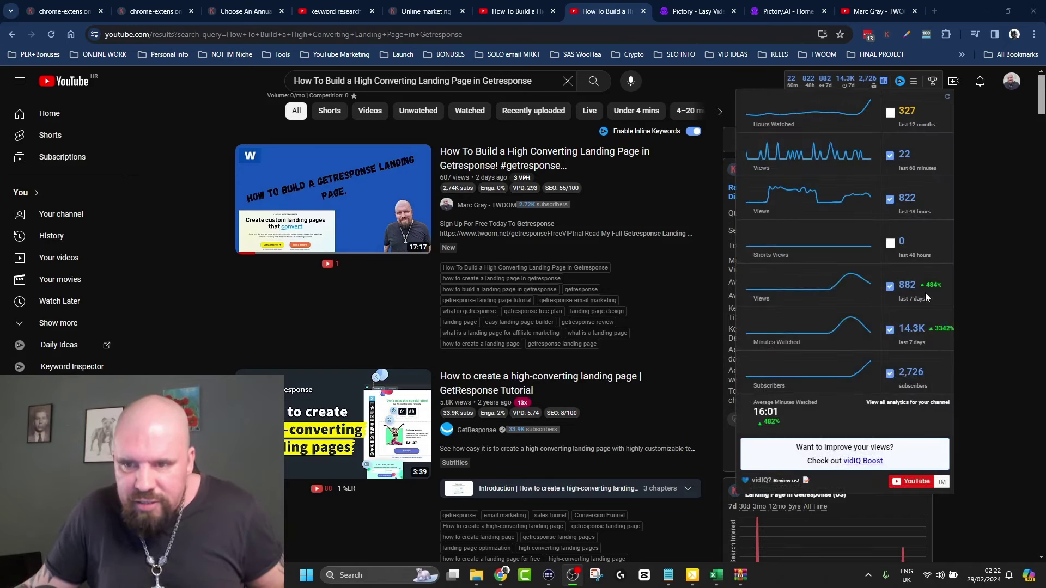
{"action": "mouse_move", "coordinate": [927, 293]}
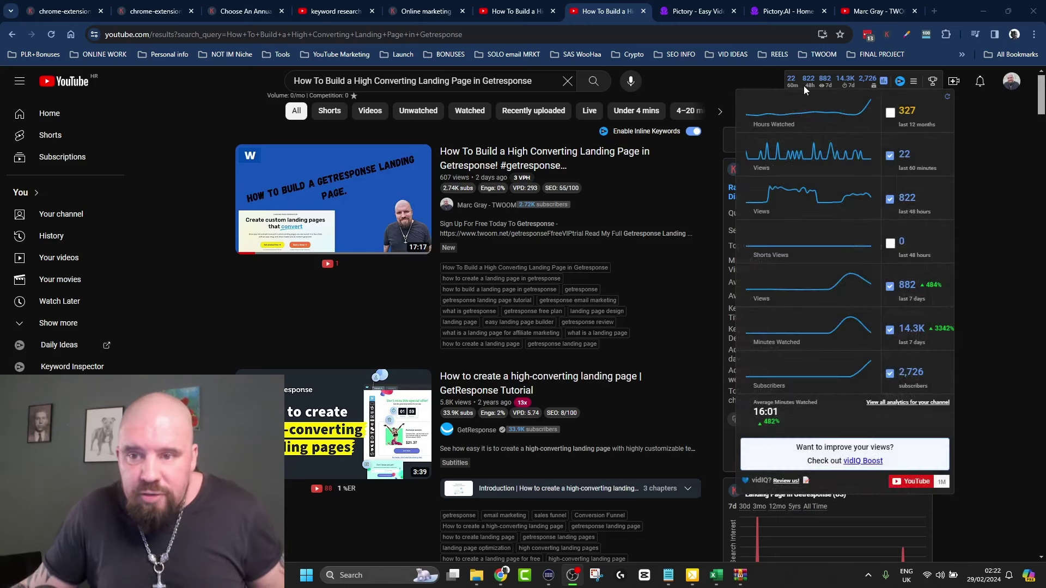
{"action": "mouse_move", "coordinate": [864, 103]}
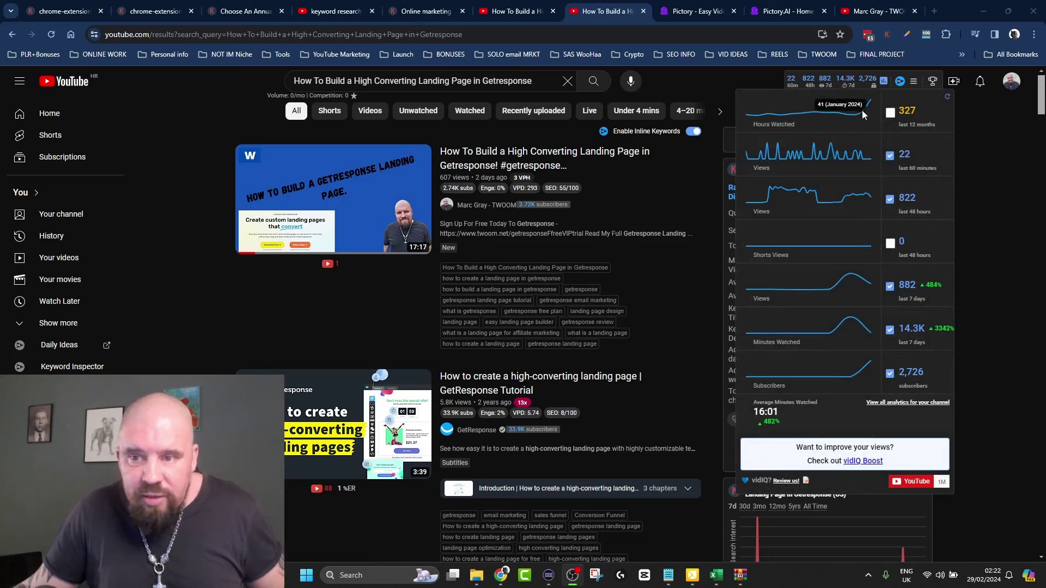